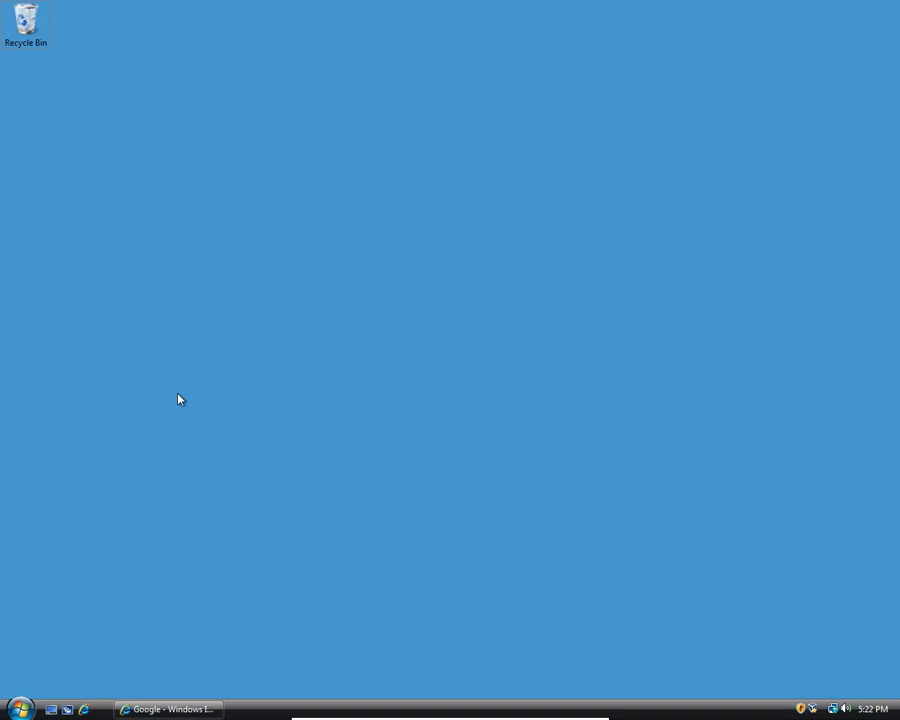
# Go to learnjavathehardway.org in the browser and open Exercise 0: The Setup from the free online chapters
pyautogui.click(155, 709)
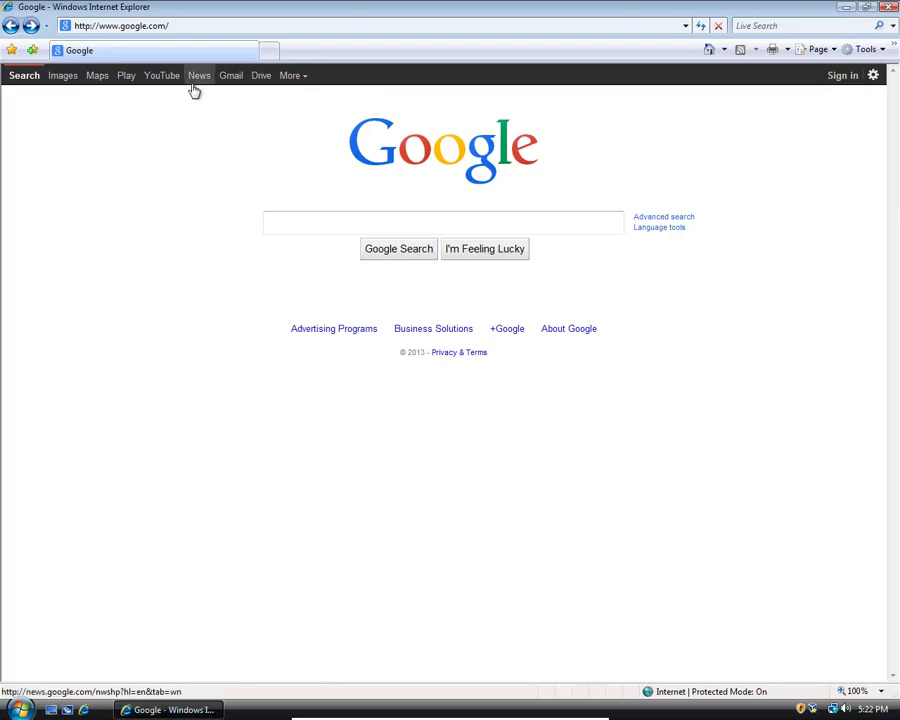
pyautogui.click(193, 27)
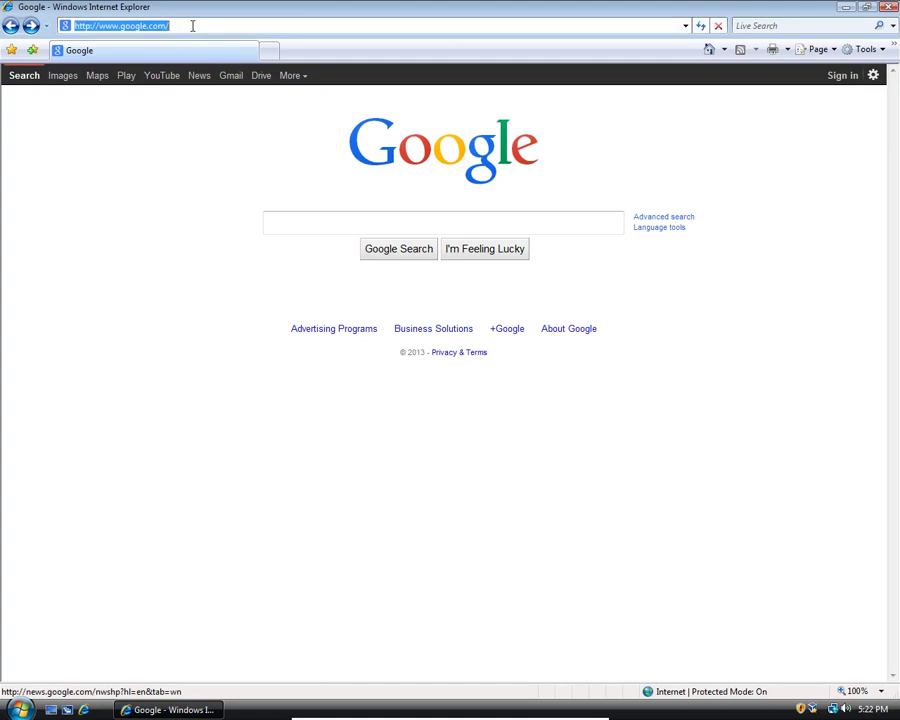
pyautogui.write('lear')
pyautogui.press('Down')
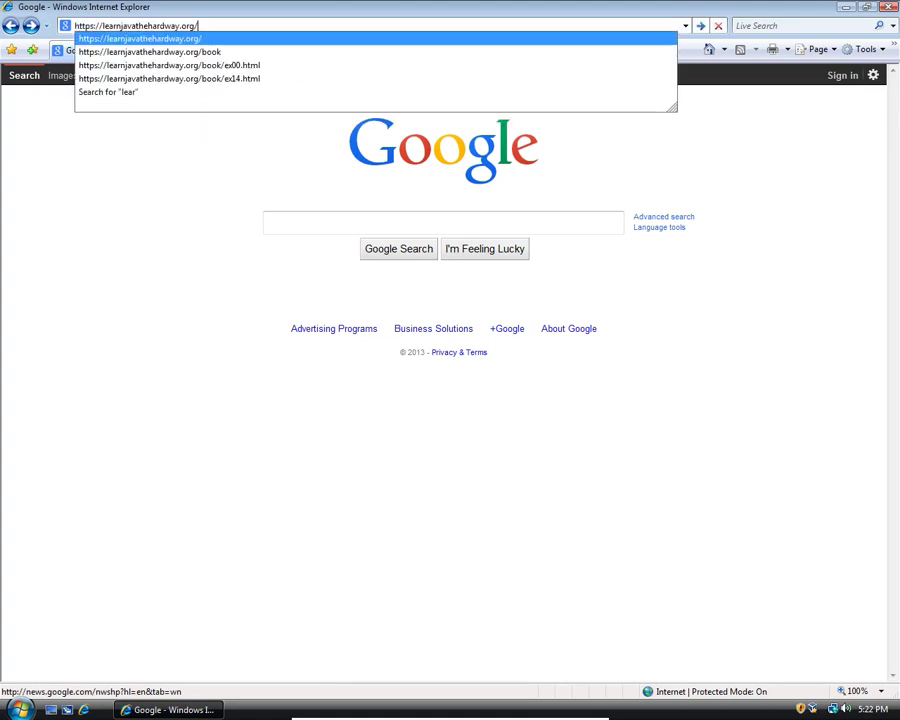
pyautogui.press('Return')
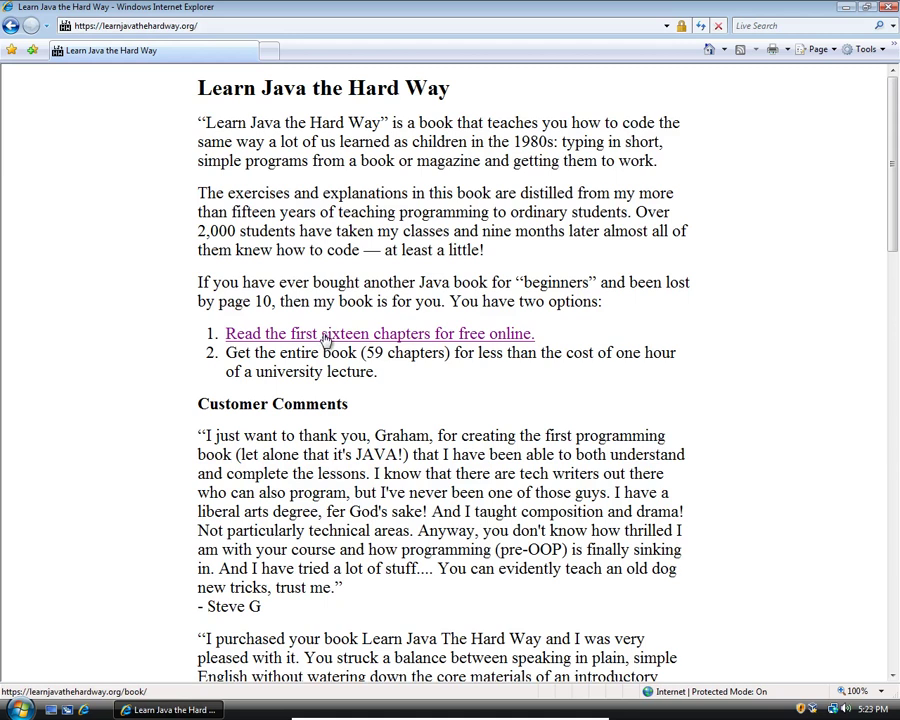
pyautogui.click(326, 338)
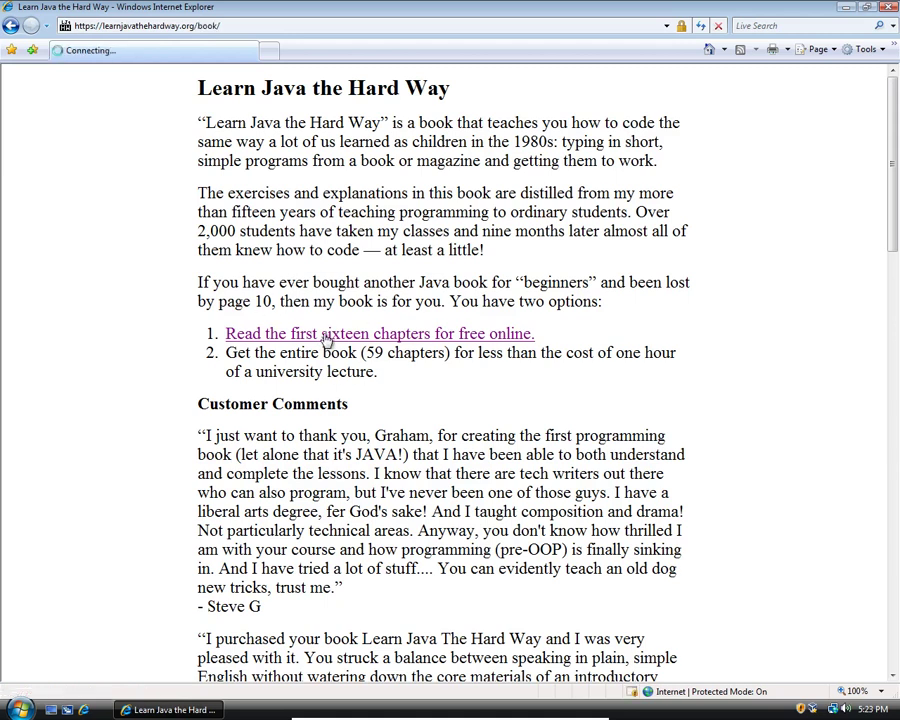
pyautogui.click(316, 200)
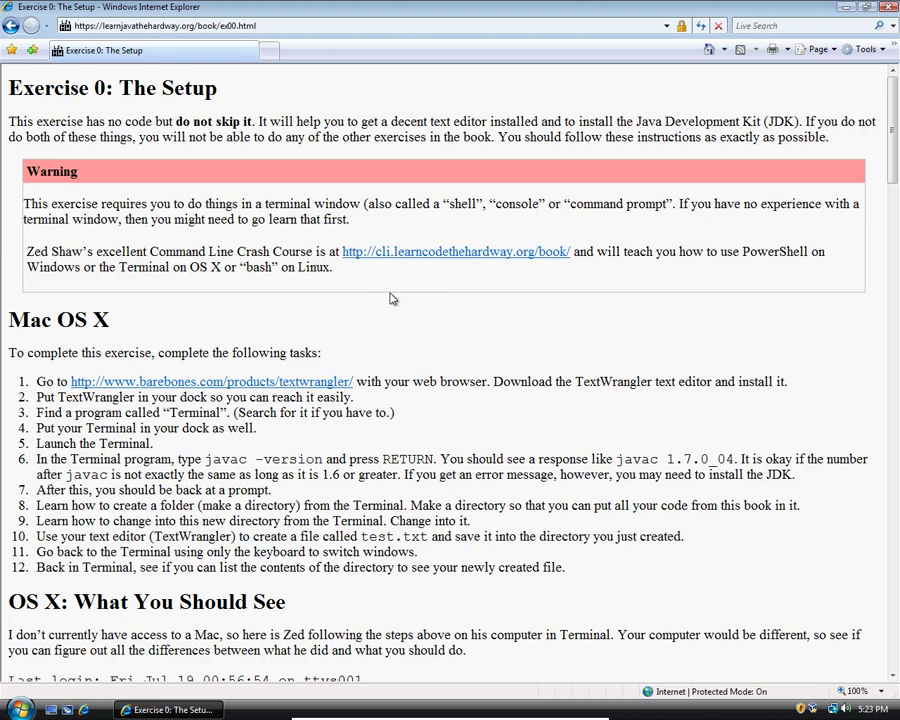
# Open the notepad-plus-plus.org link from the exercise's Windows instructions in a new tab and switch to that tab
pyautogui.scroll(-2, 392, 298)
pyautogui.scroll(-4, 388, 291)
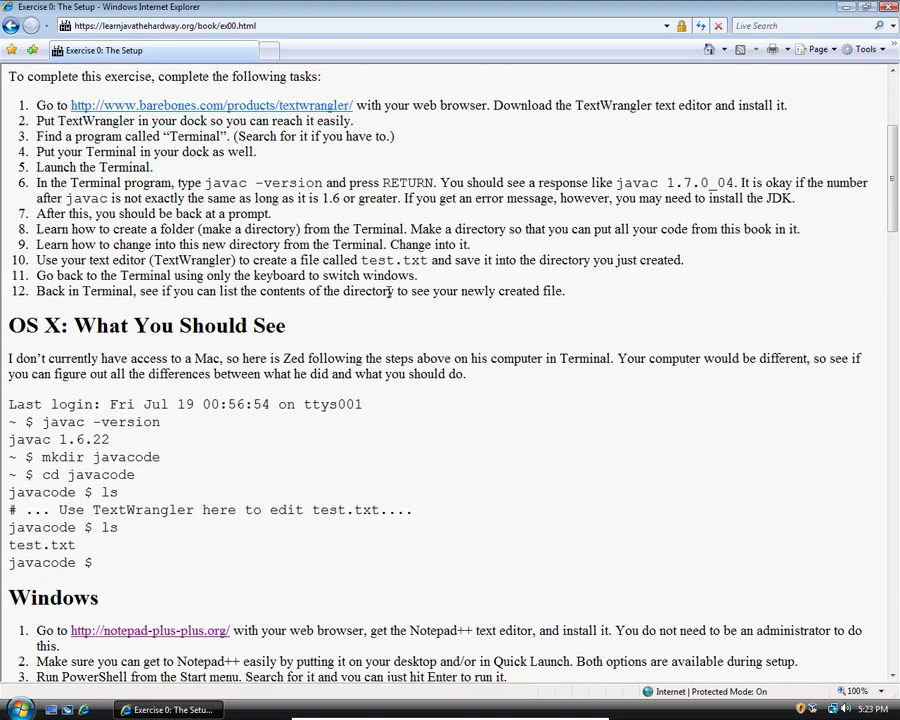
pyautogui.scroll(1, 389, 294)
pyautogui.scroll(-6, 390, 298)
pyautogui.scroll(-6, 390, 298)
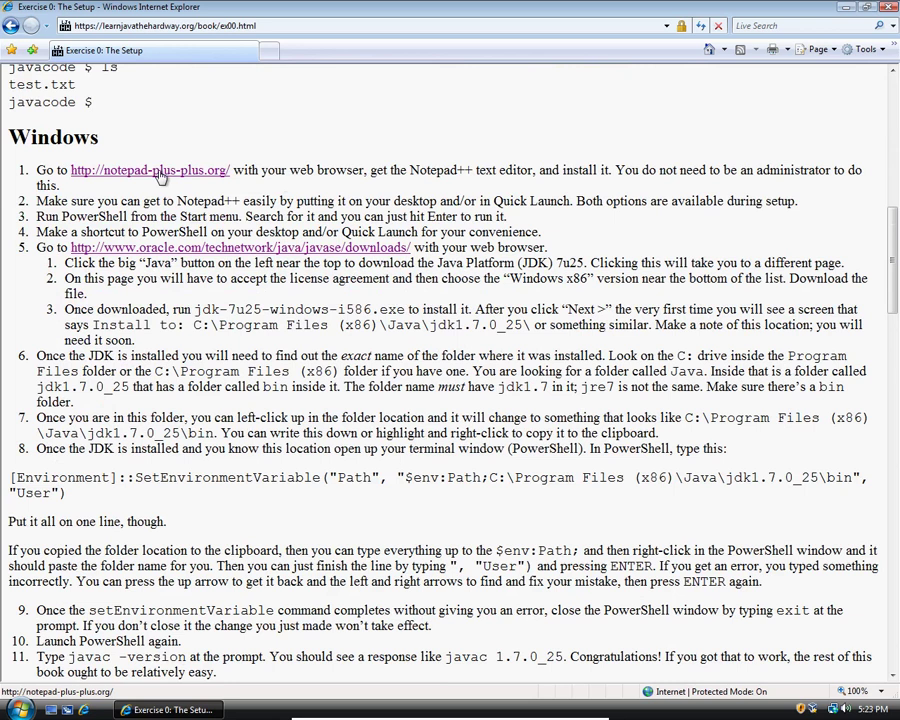
pyautogui.rightClick(161, 176)
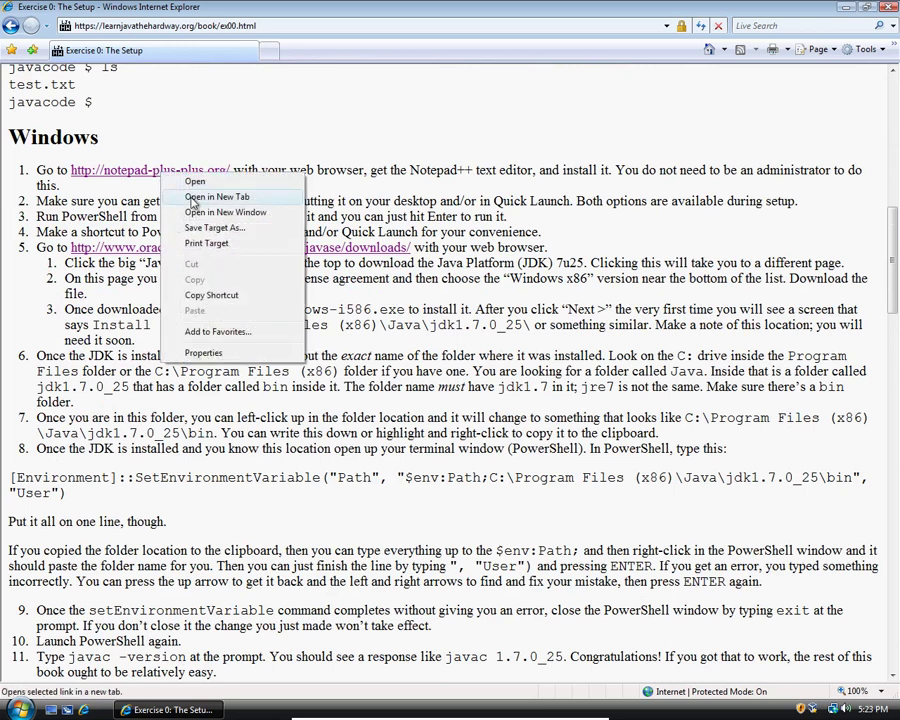
pyautogui.click(195, 198)
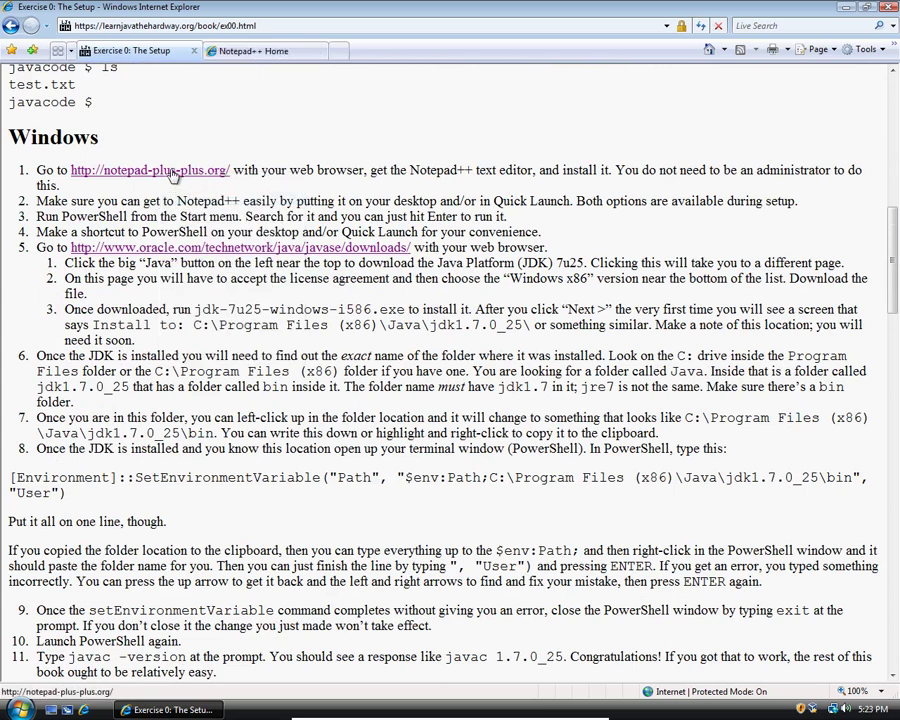
pyautogui.click(263, 53)
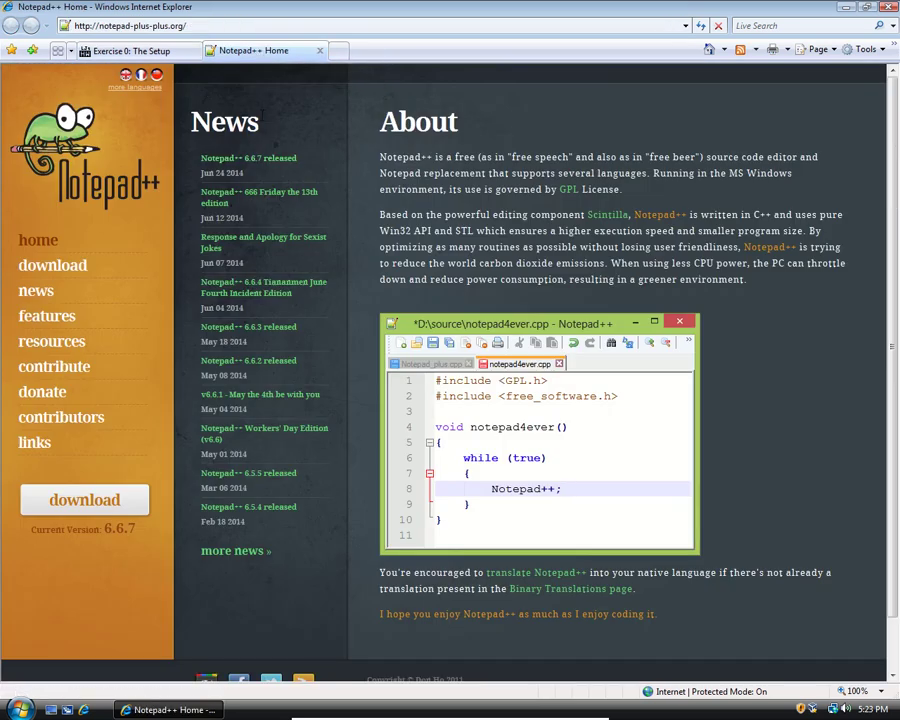
# Start downloading the Notepad++ 6.6.7 installer from the site's download page, cancel the save and close that tab
pyautogui.click(53, 271)
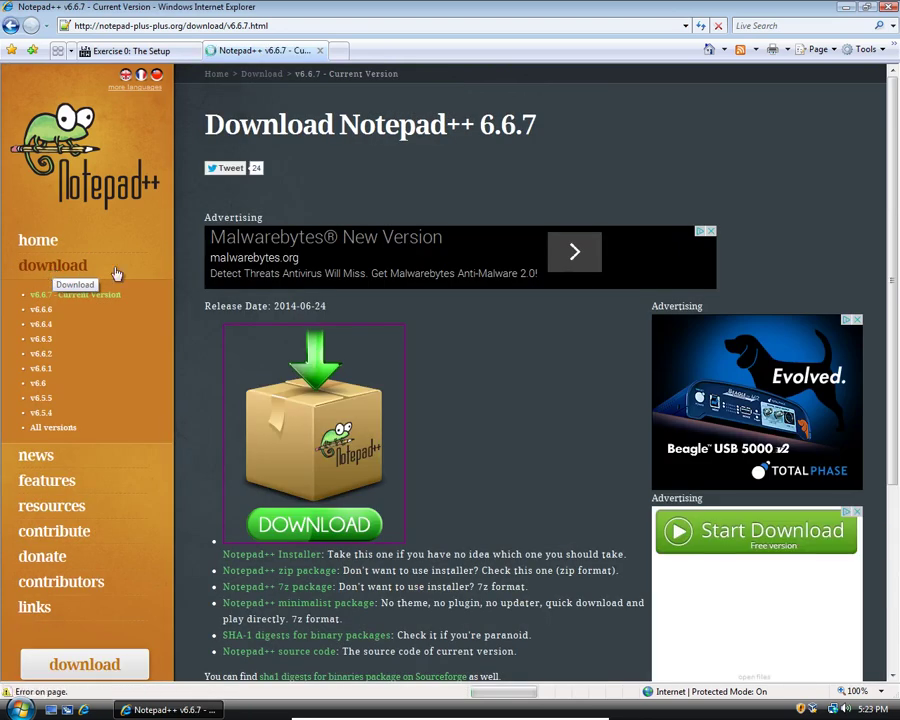
pyautogui.scroll(-5, 300, 290)
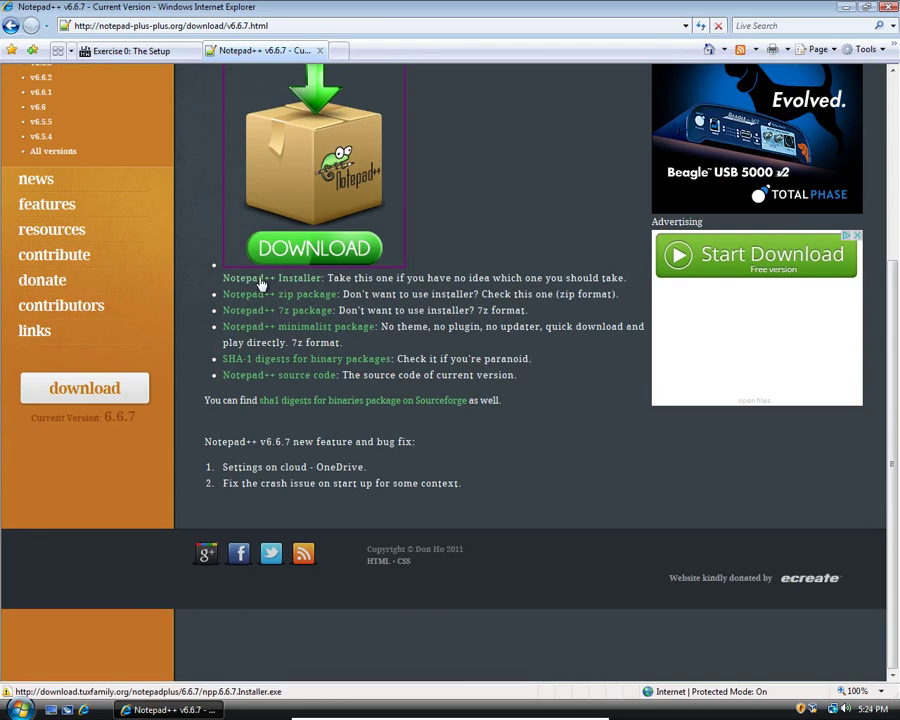
pyautogui.click(259, 282)
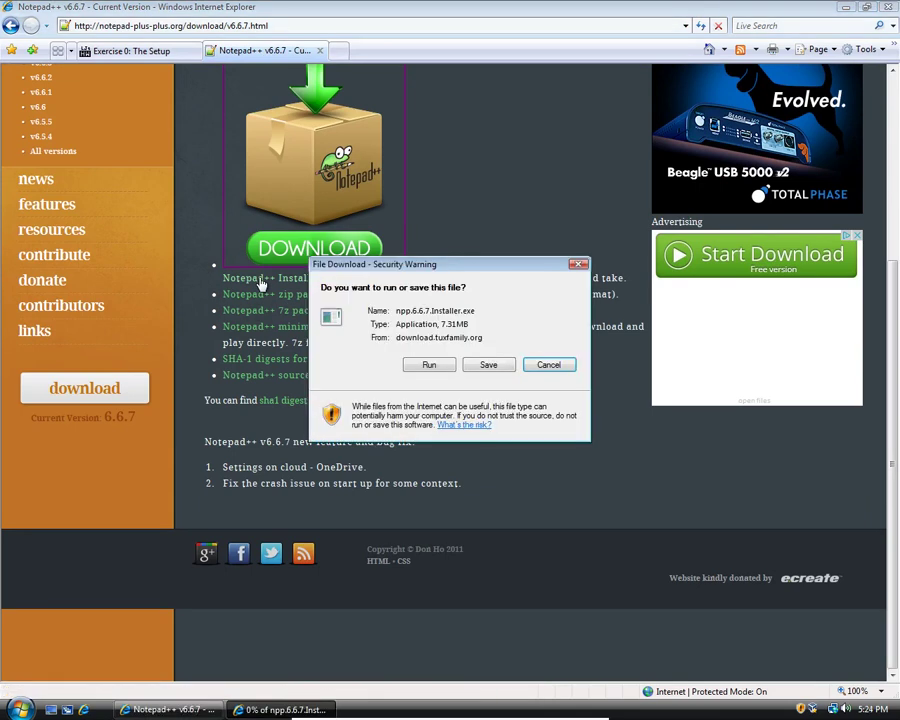
pyautogui.click(487, 366)
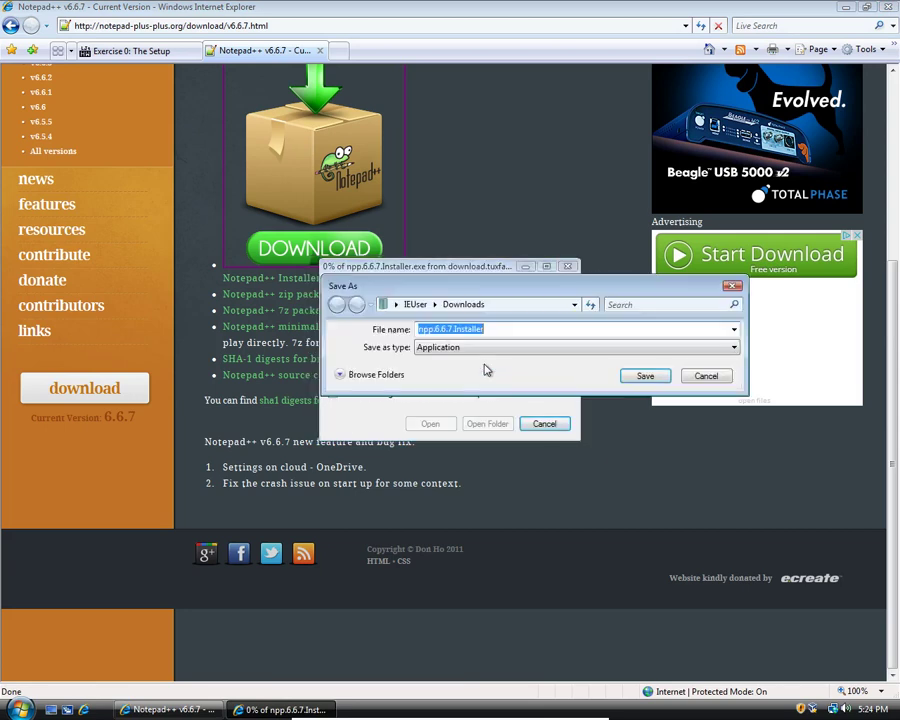
pyautogui.click(706, 377)
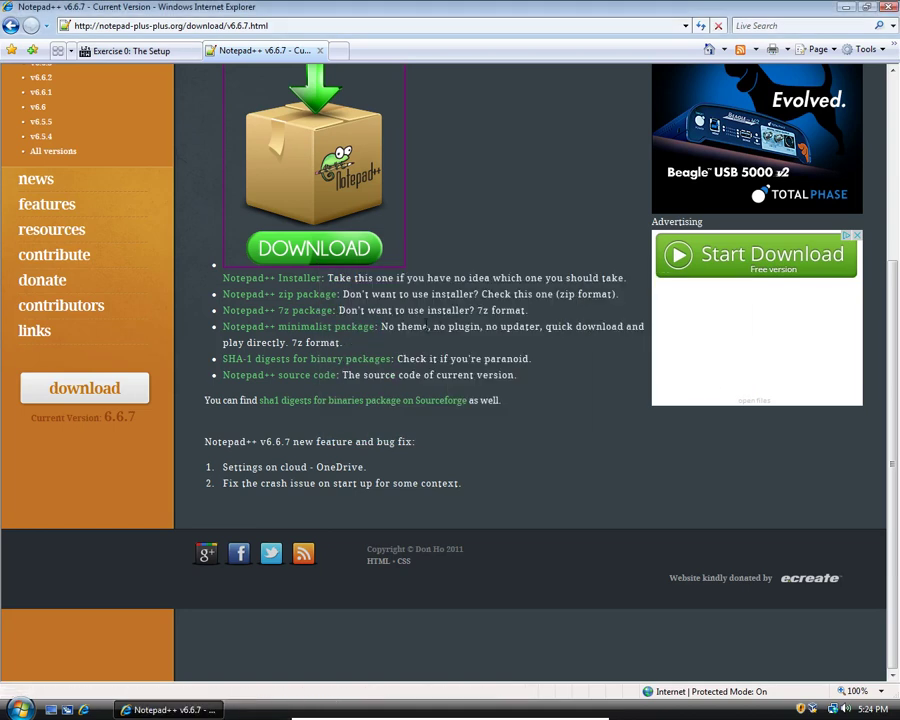
pyautogui.click(320, 50)
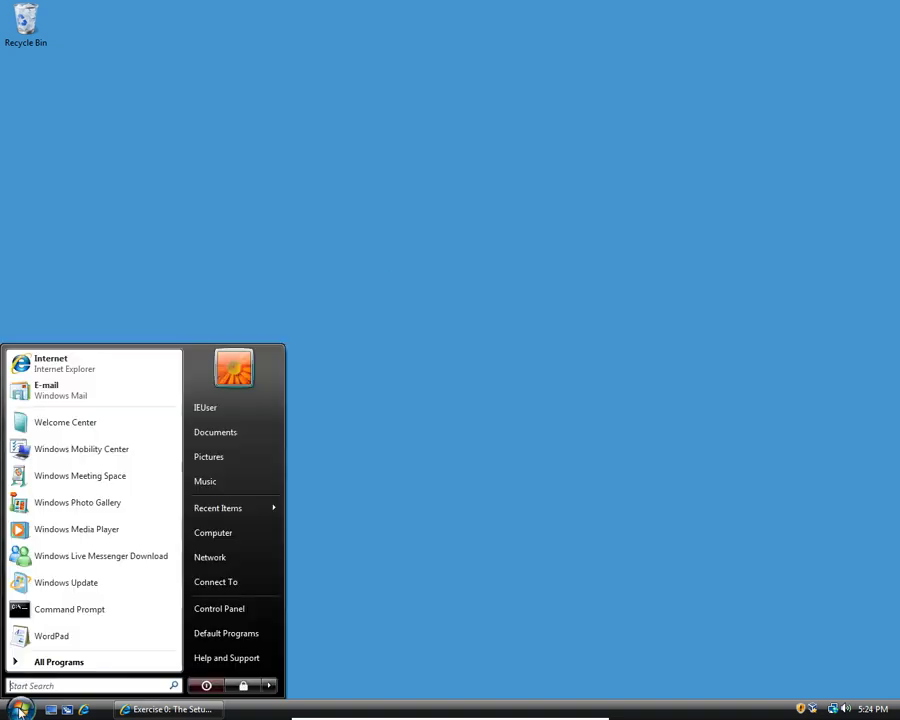
# Run npp.6.6.7.Installer from the user's Downloads folder and allow it access to the computer
pyautogui.click(208, 412)
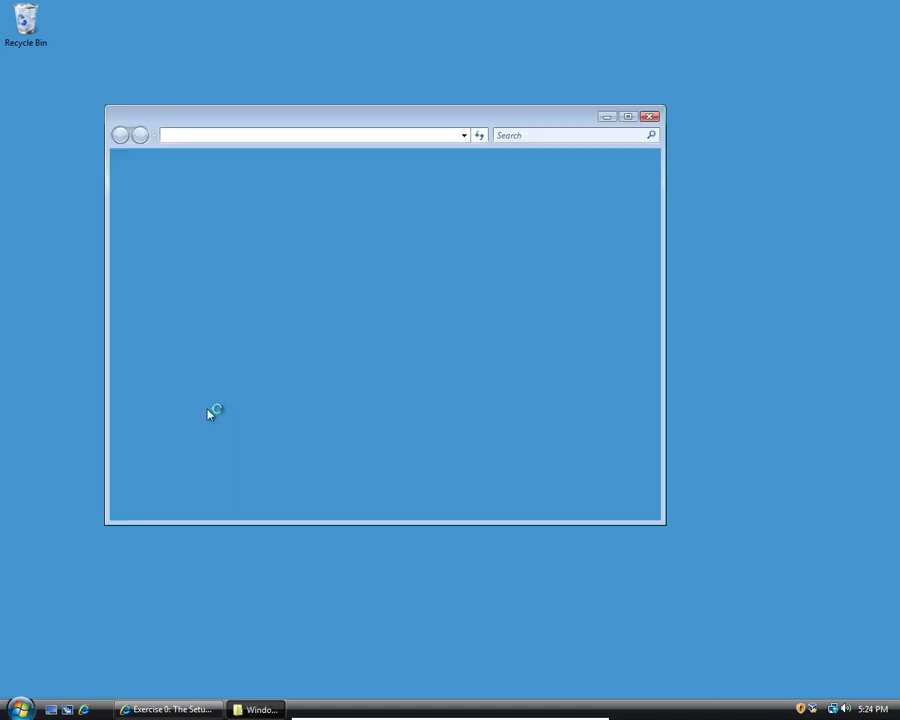
pyautogui.moveTo(410, 245)
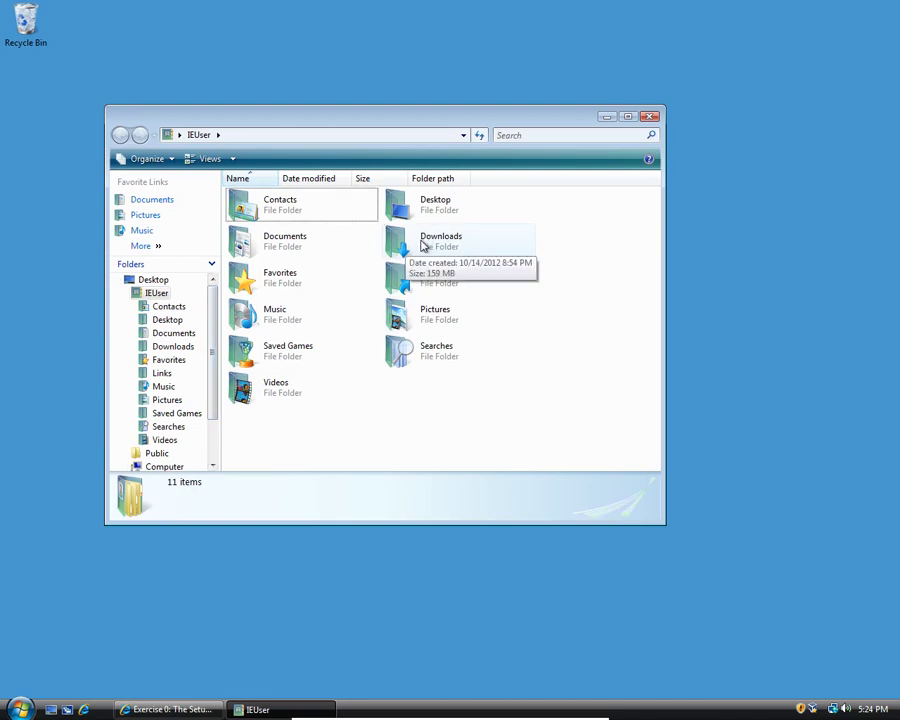
pyautogui.doubleClick(425, 244)
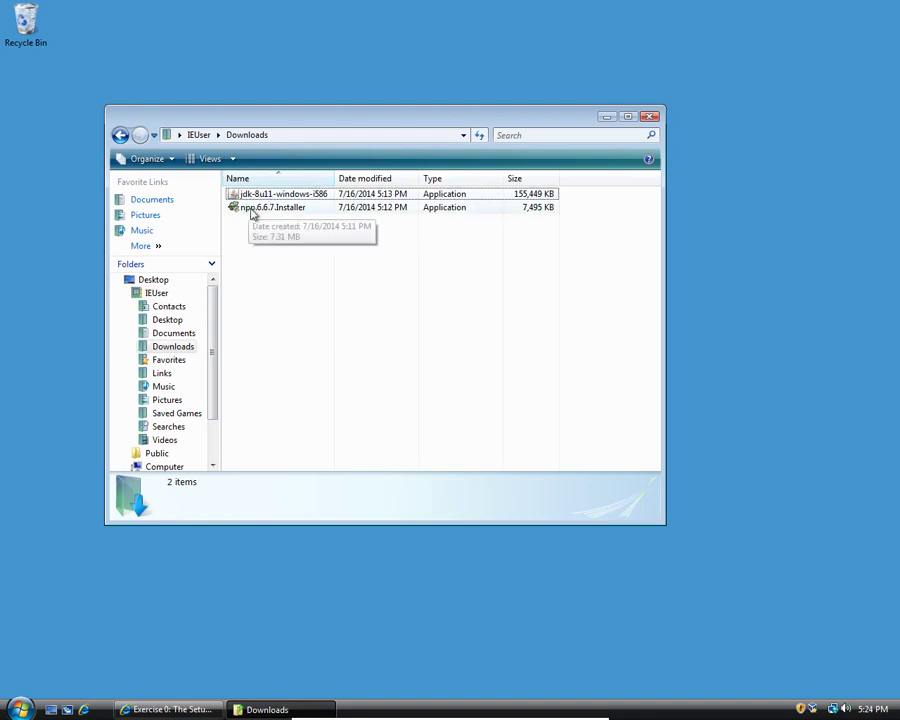
pyautogui.doubleClick(262, 213)
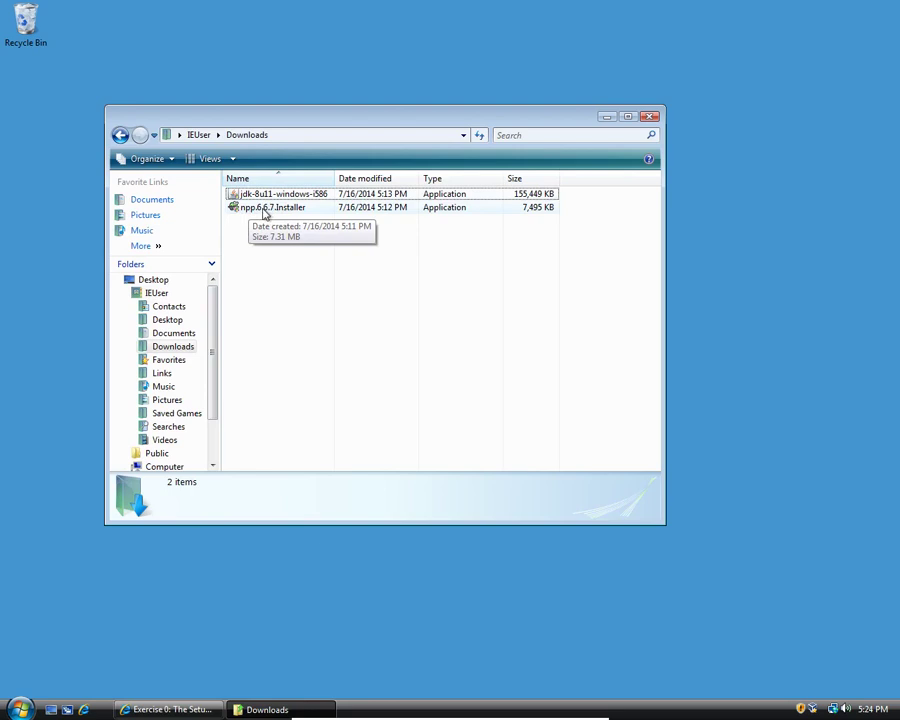
pyautogui.click(266, 211)
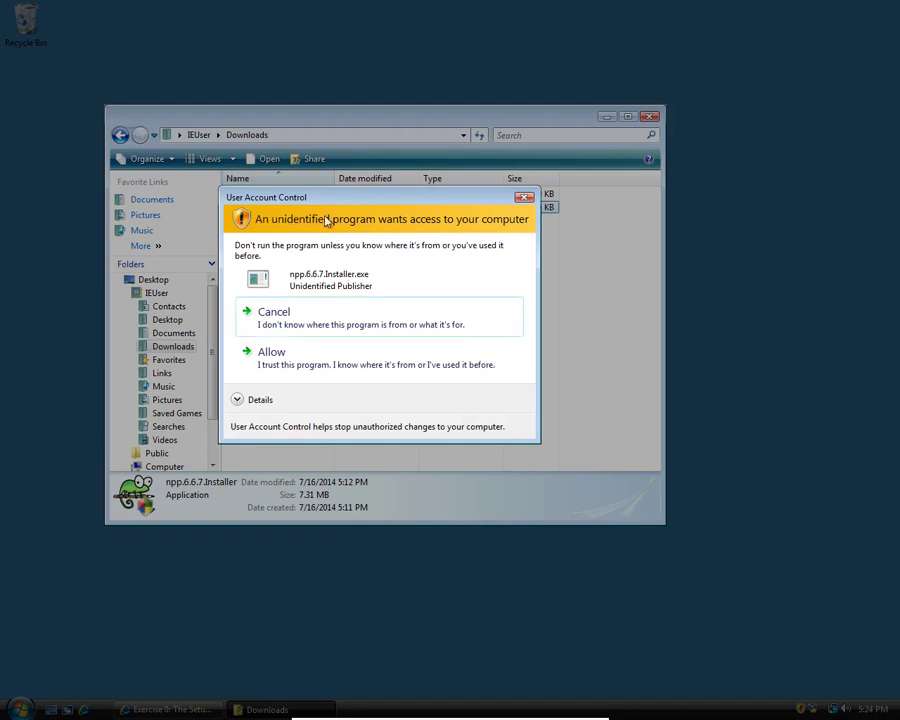
pyautogui.click(295, 367)
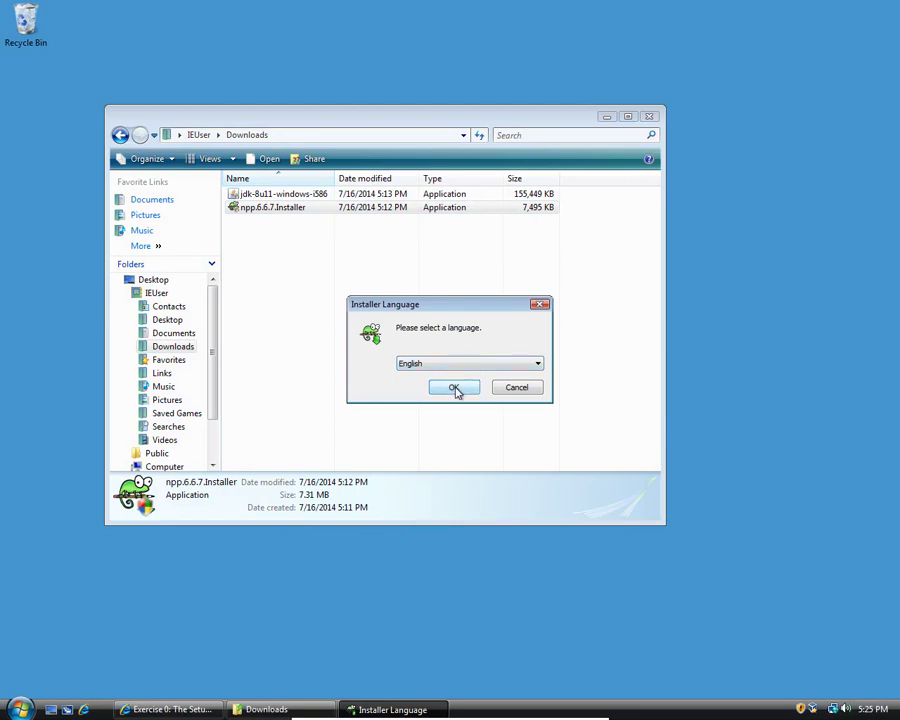
# Install Notepad++ v6.6.7 in English with the default folder and components, and finish the setup without launching it
pyautogui.click(457, 390)
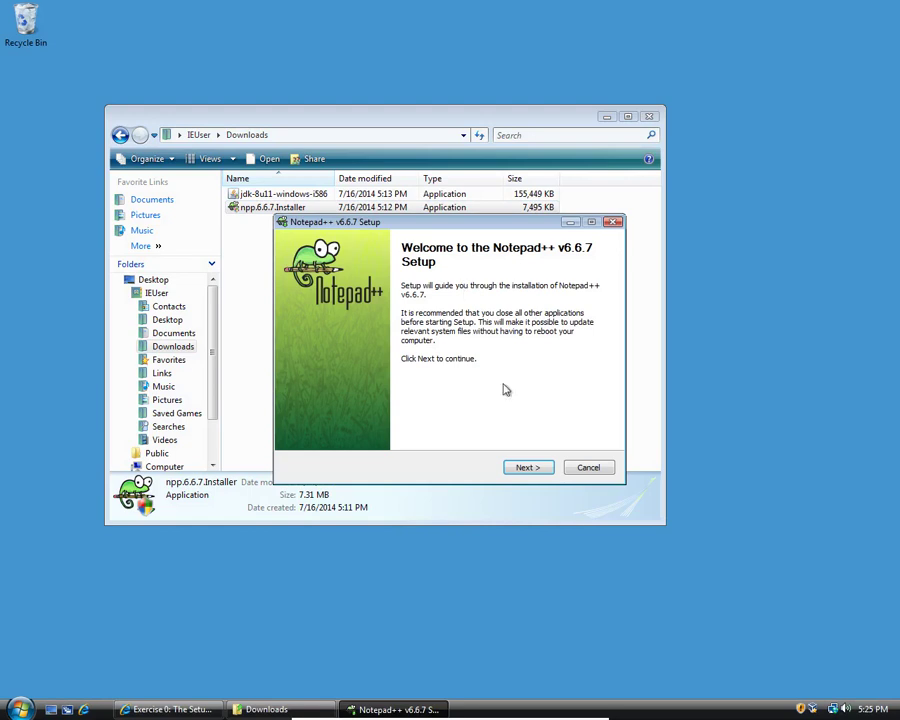
pyautogui.click(527, 468)
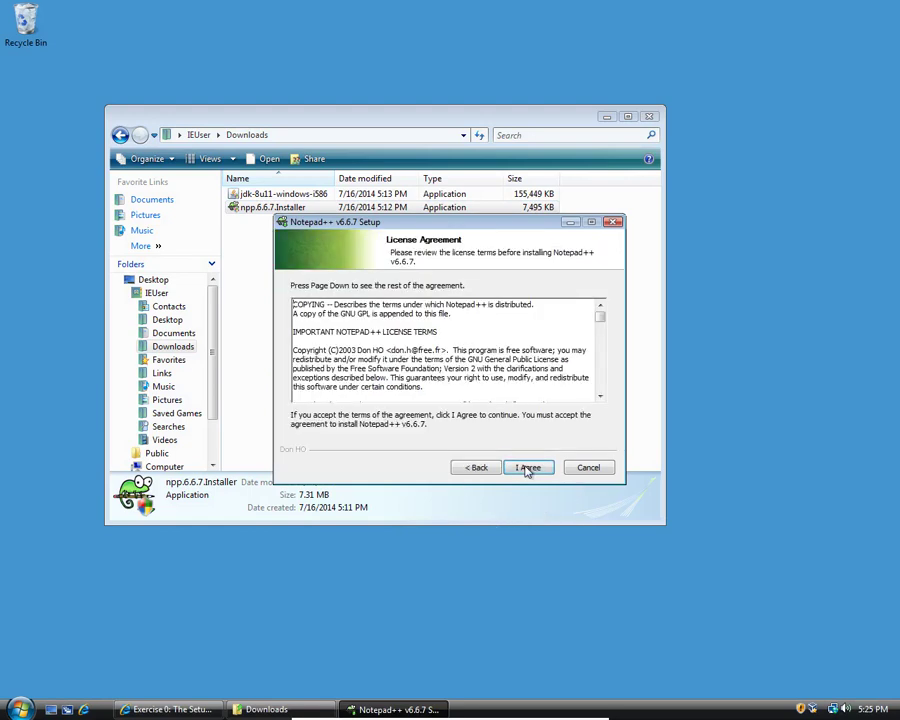
pyautogui.click(527, 468)
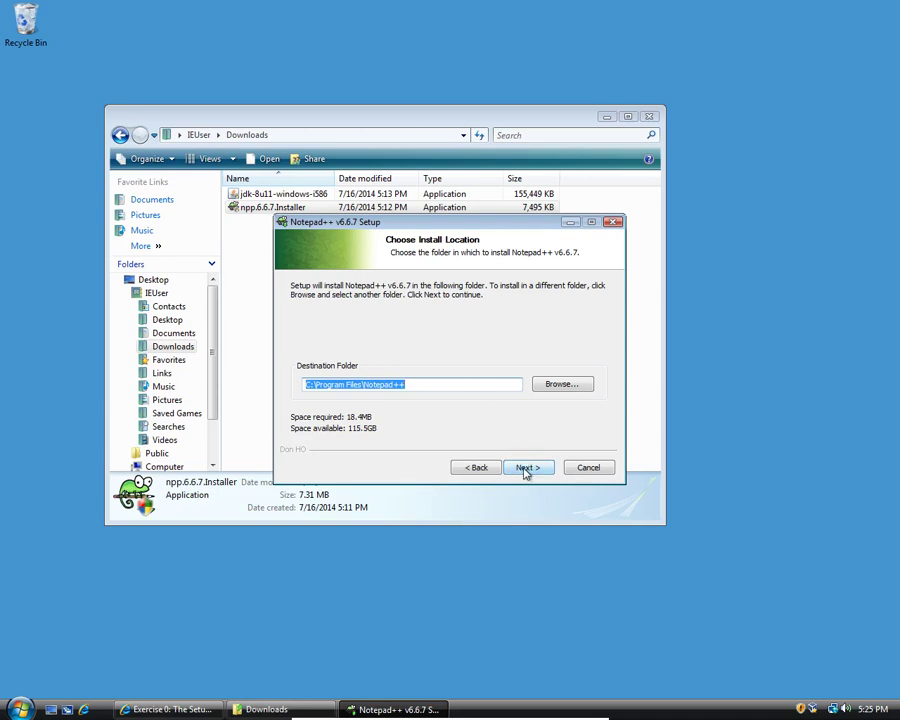
pyautogui.click(526, 468)
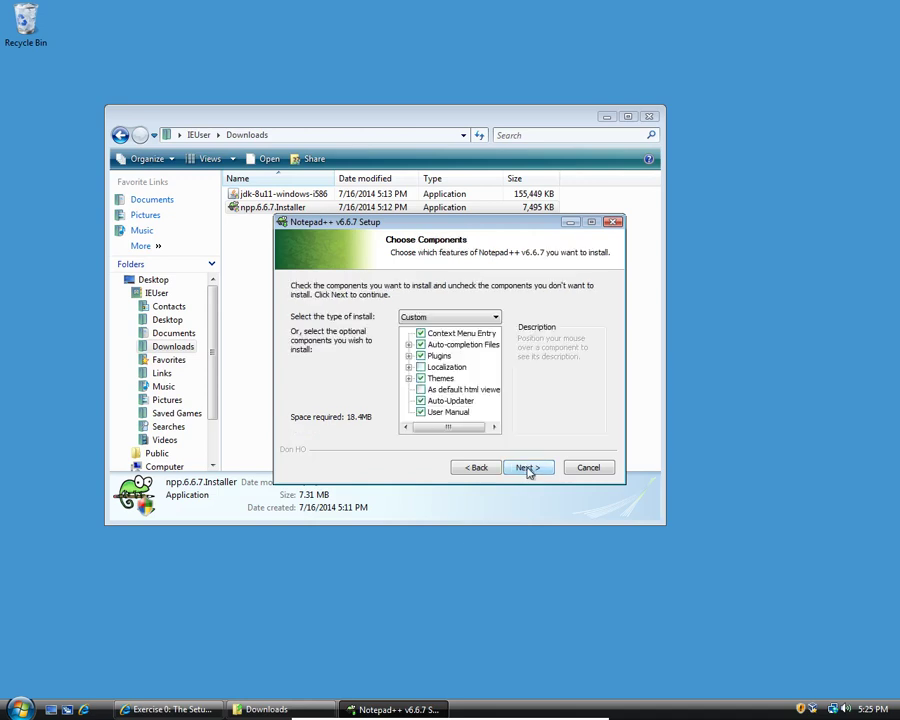
pyautogui.click(527, 468)
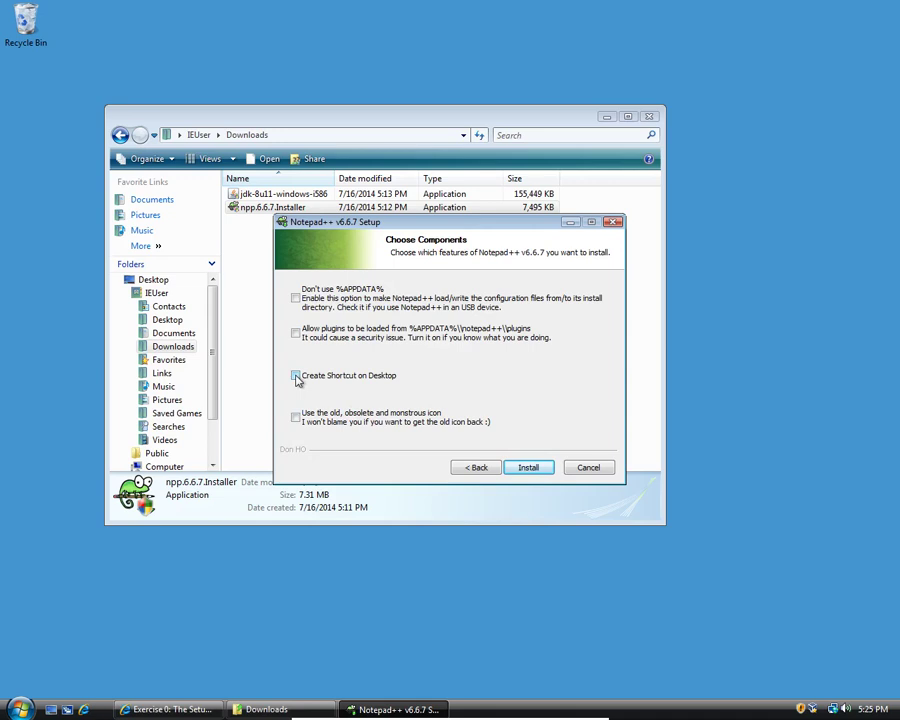
pyautogui.click(526, 468)
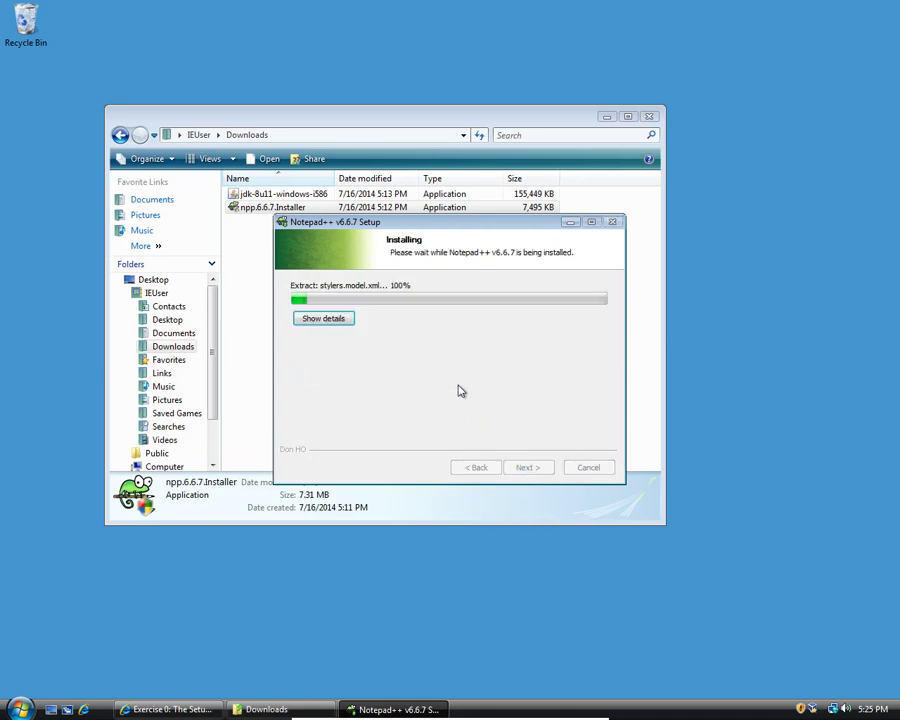
pyautogui.click(648, 118)
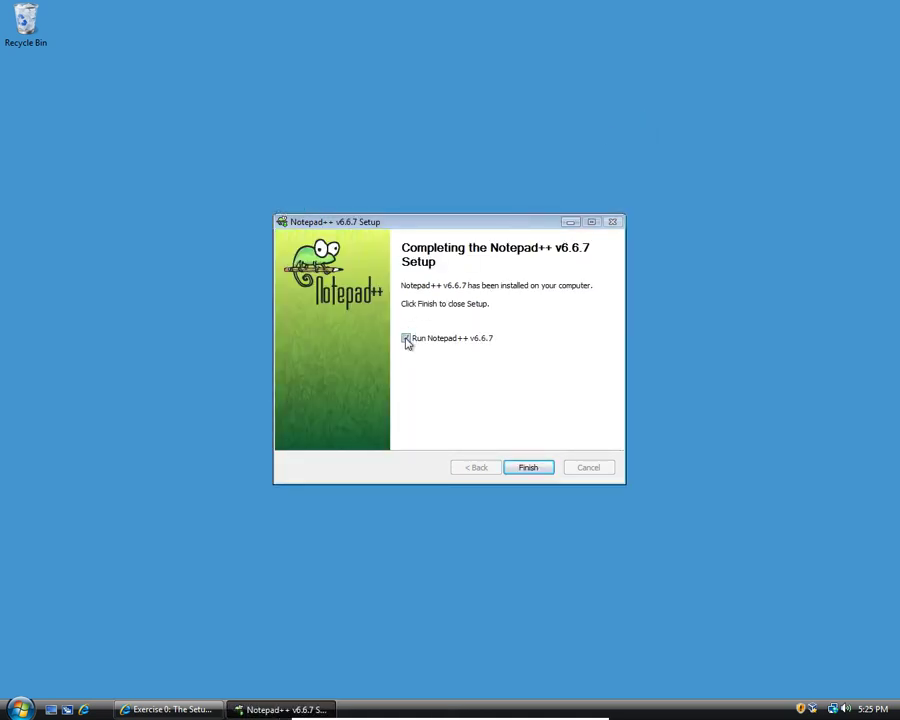
pyautogui.click(527, 468)
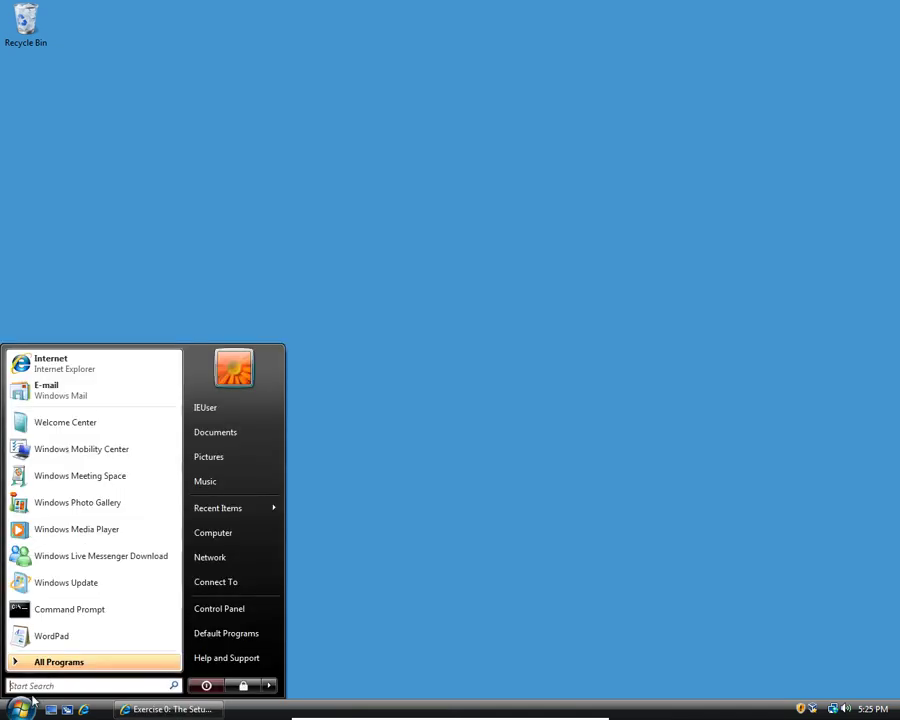
# Pin the installed Notepad++ program to the Start menu and return to the list of pinned programs
pyautogui.click(56, 664)
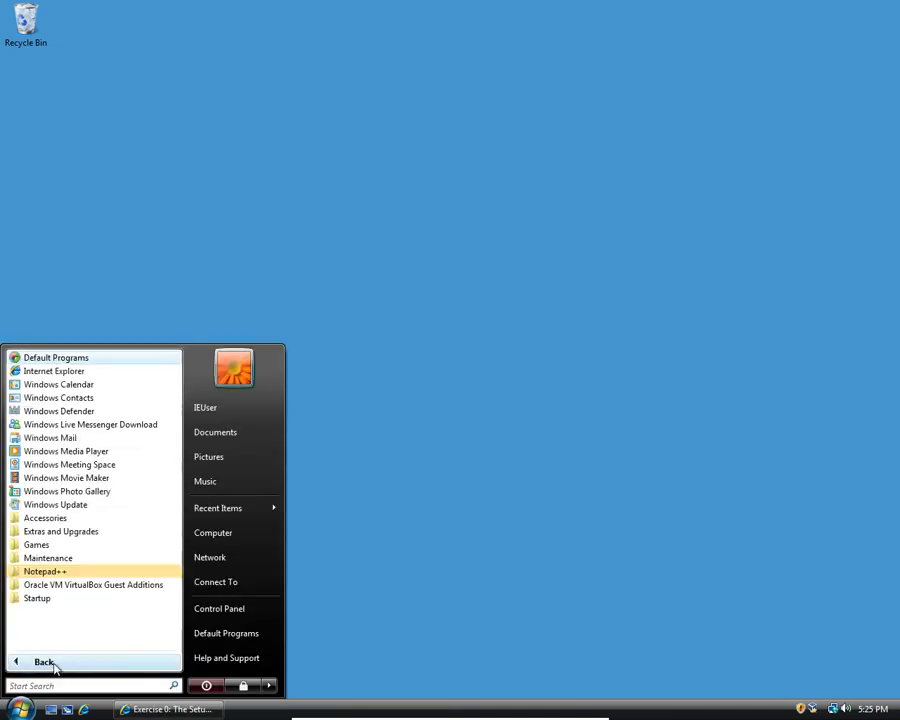
pyautogui.click(45, 664)
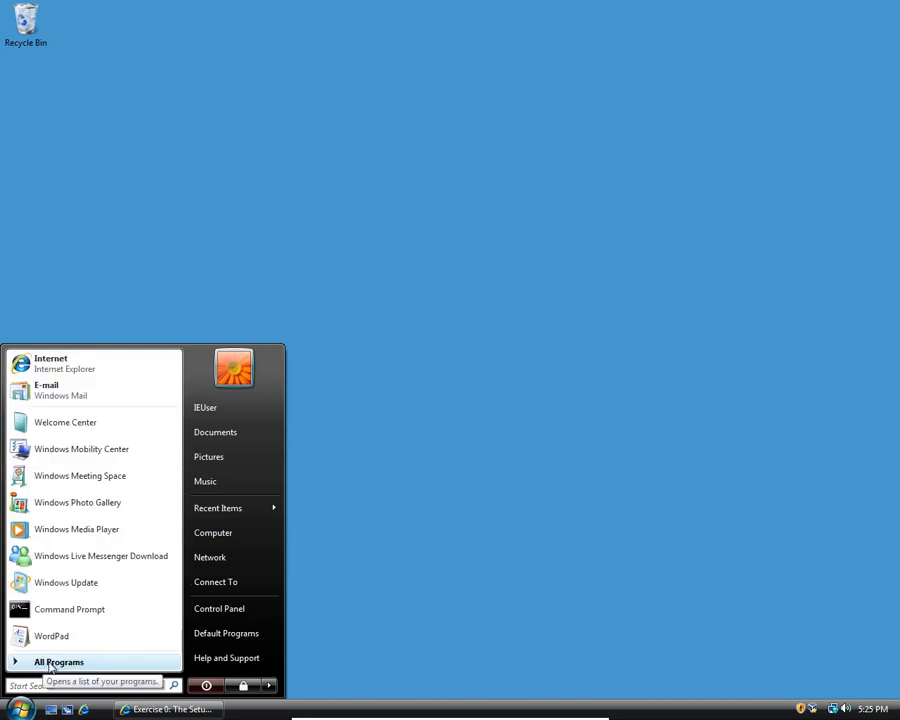
pyautogui.click(51, 664)
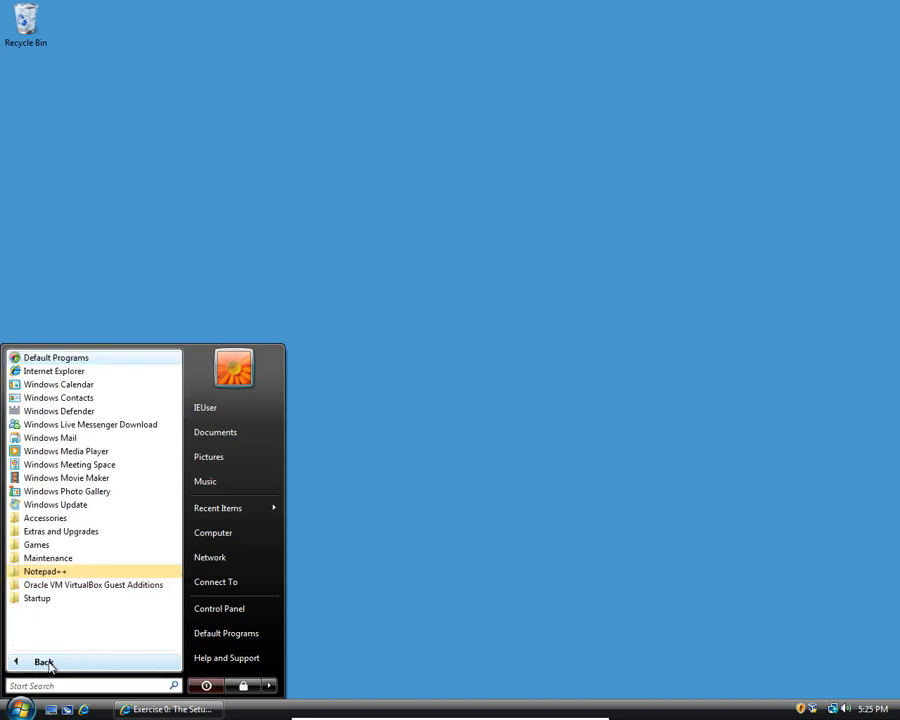
pyautogui.click(44, 576)
pyautogui.click(44, 573)
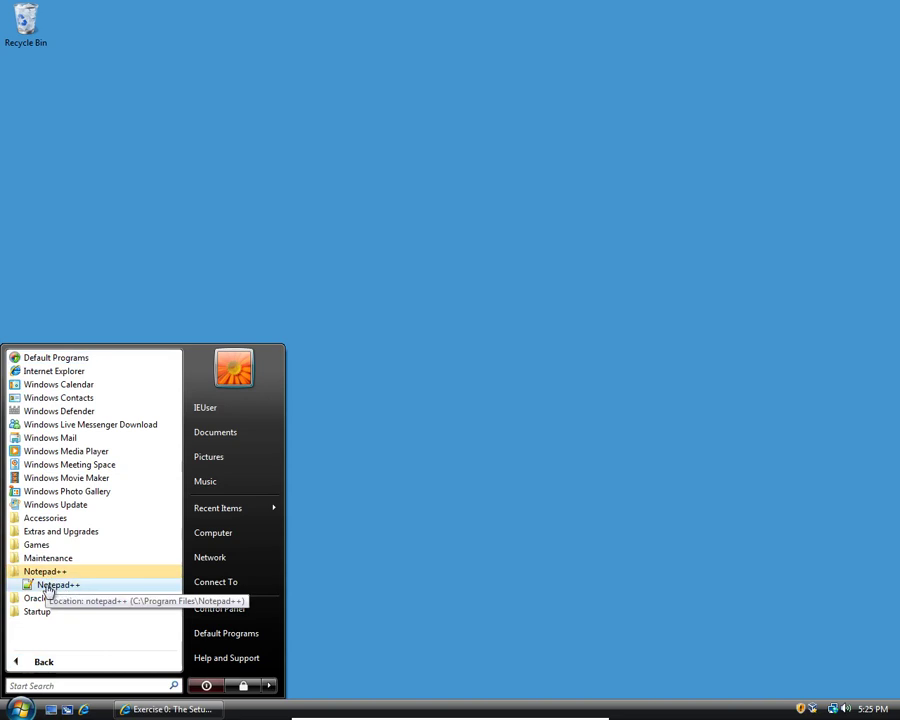
pyautogui.rightClick(47, 588)
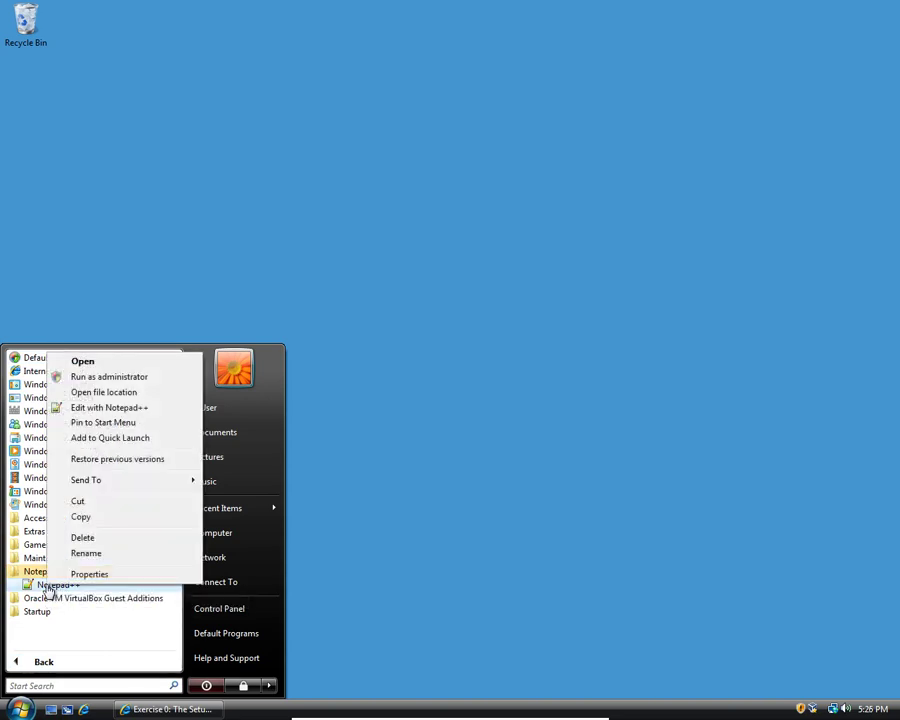
pyautogui.click(116, 424)
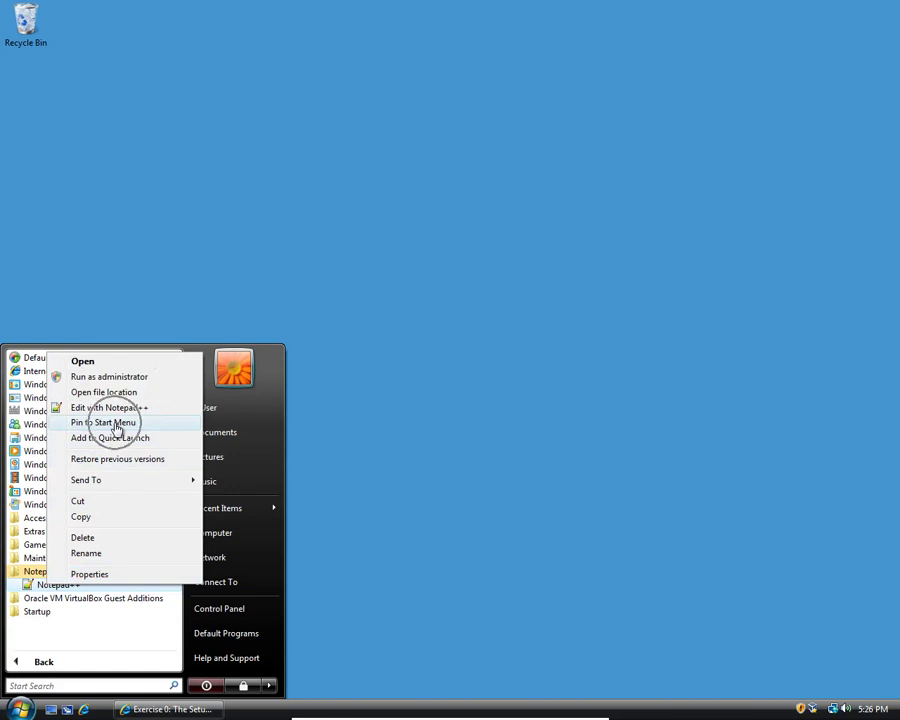
pyautogui.click(56, 662)
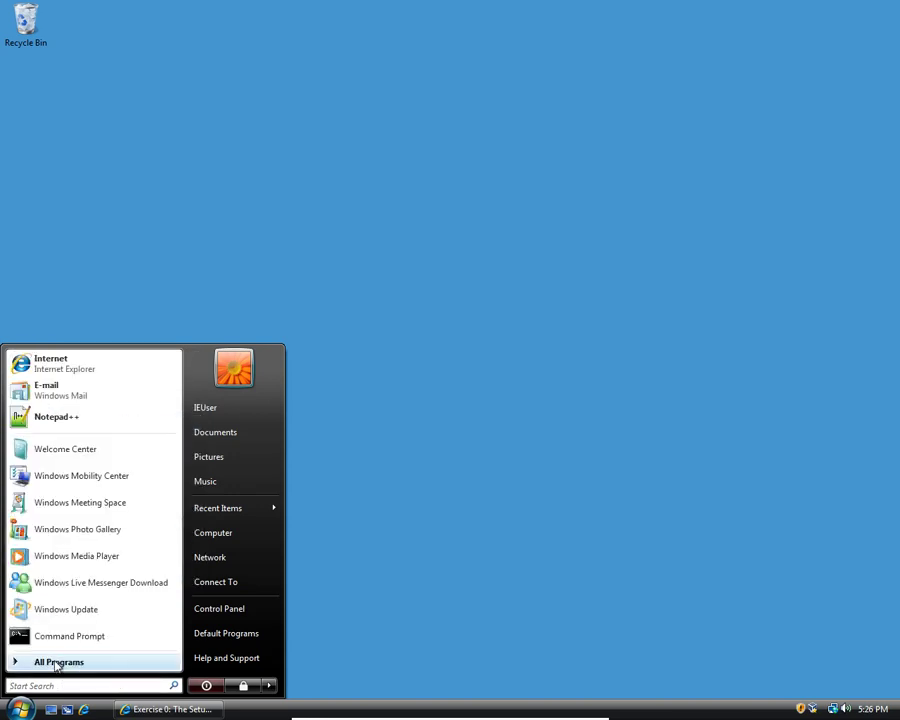
# Try launching Notepad++ from its pinned entry, reposition its window and close it
pyautogui.click(54, 418)
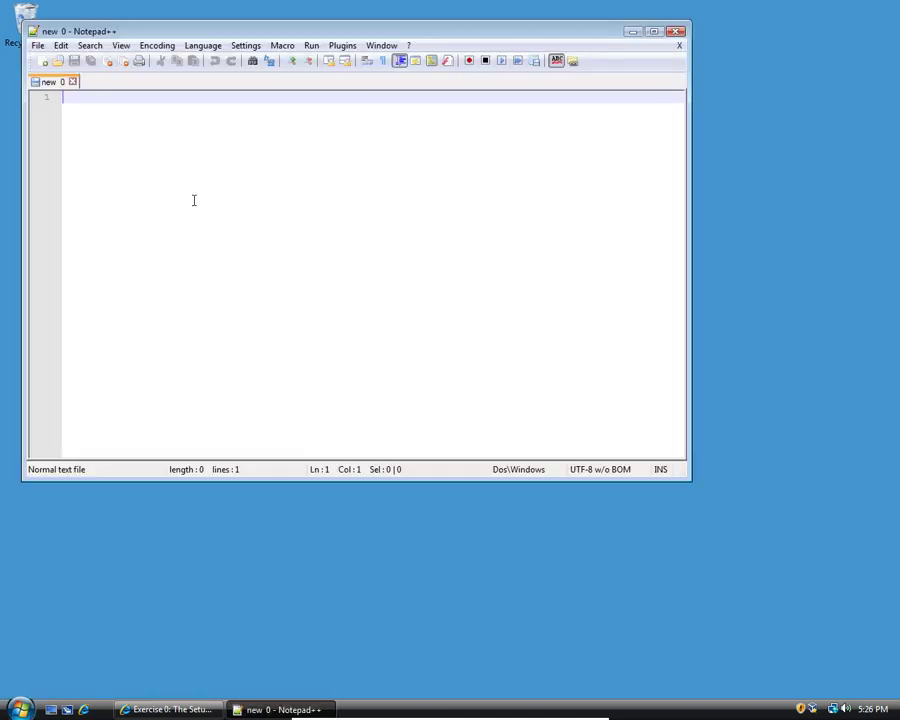
pyautogui.moveTo(182, 35); pyautogui.dragTo(243, 79)
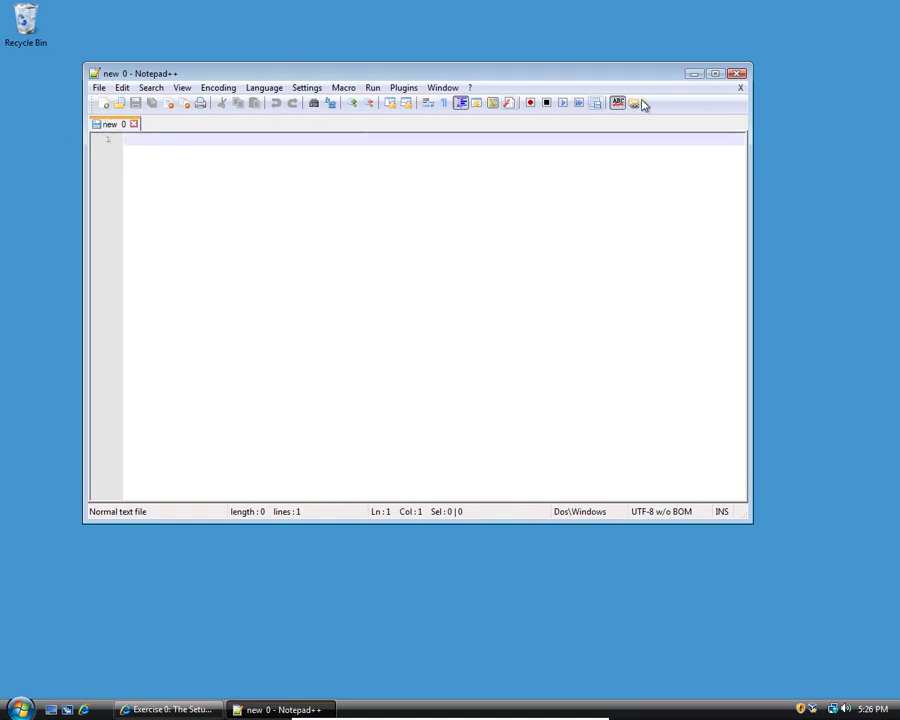
pyautogui.click(737, 73)
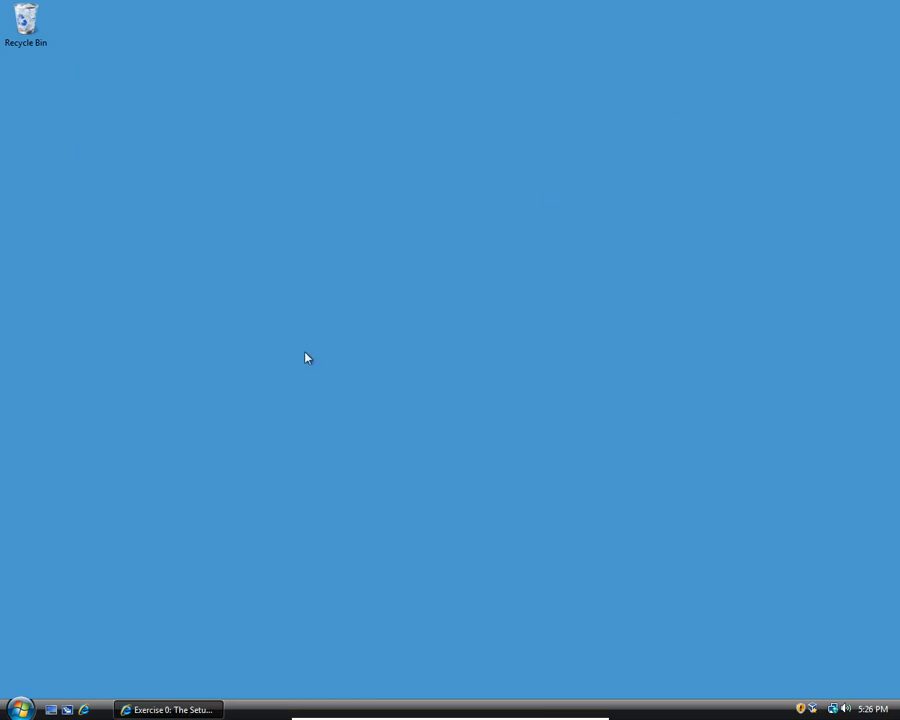
pyautogui.click(20, 709)
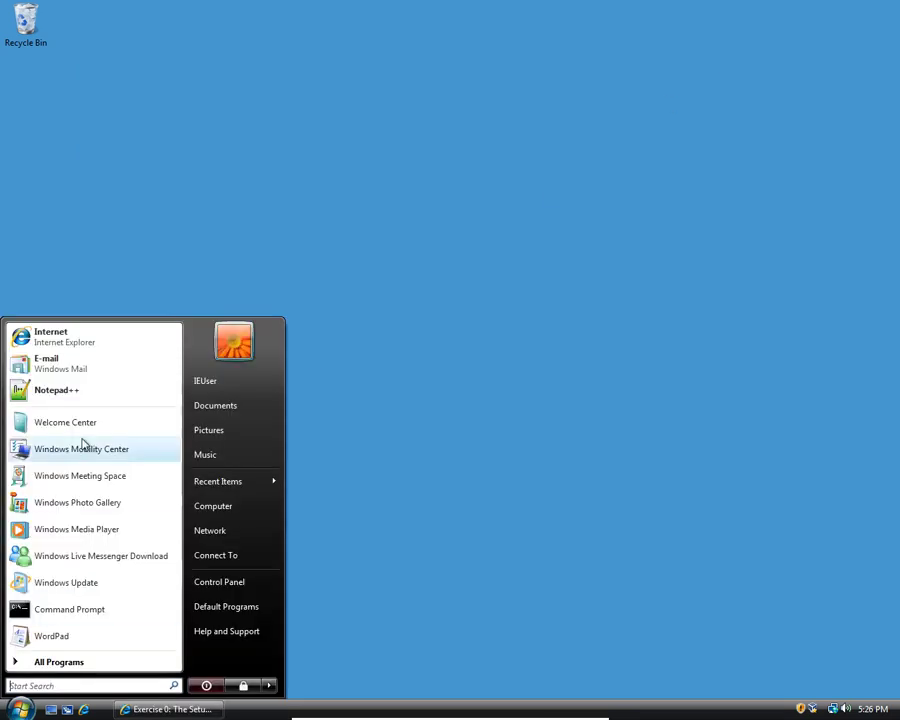
pyautogui.click(60, 390)
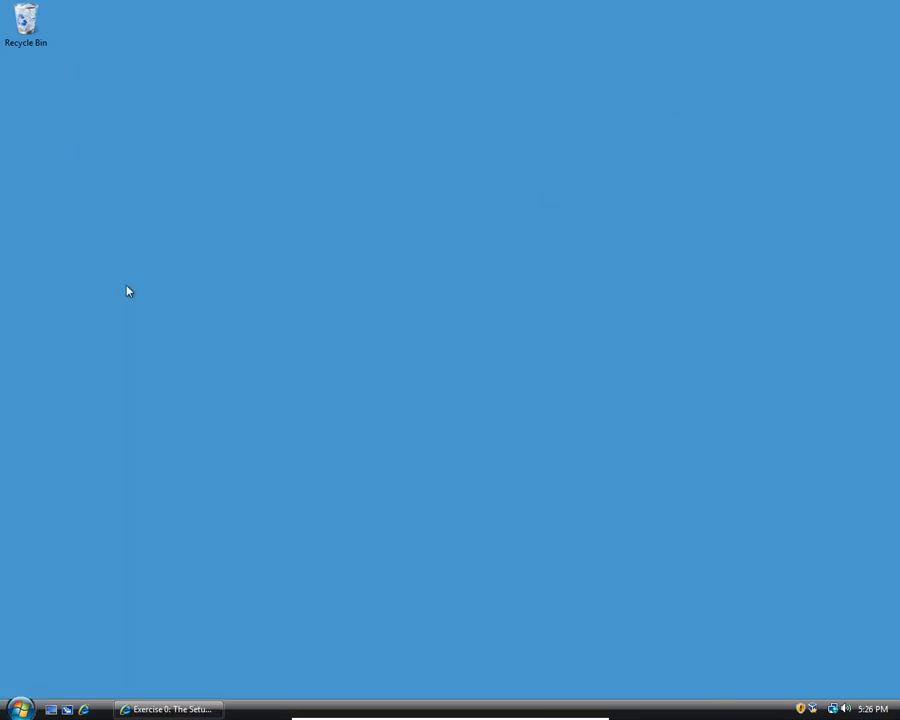
# Return to the Exercise 0 page, search the installed programs for "power", run Windows PowerShell and minimize its window
pyautogui.click(152, 709)
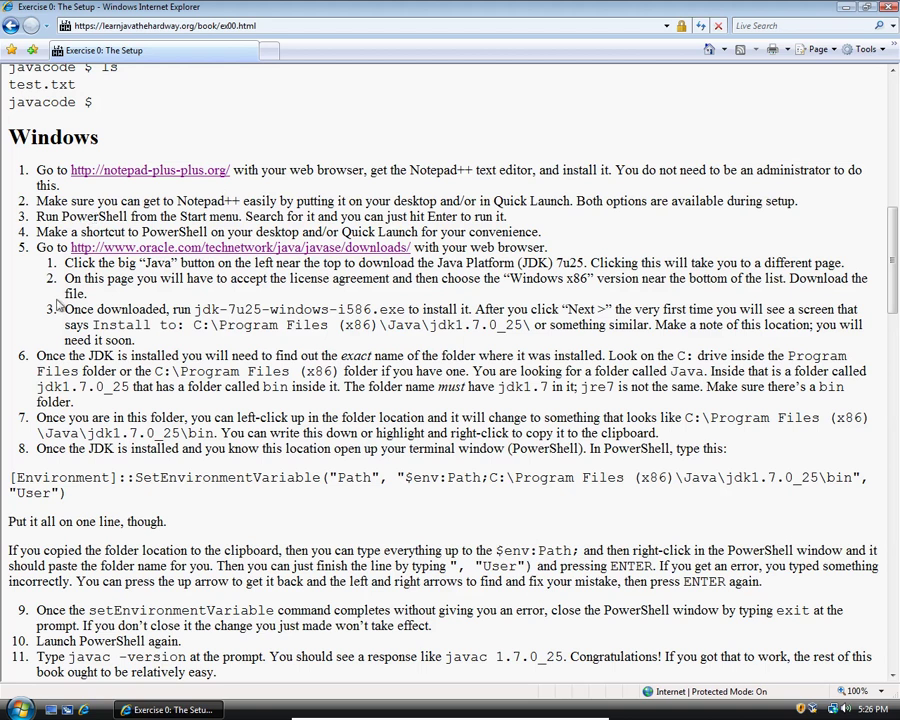
pyautogui.click(19, 710)
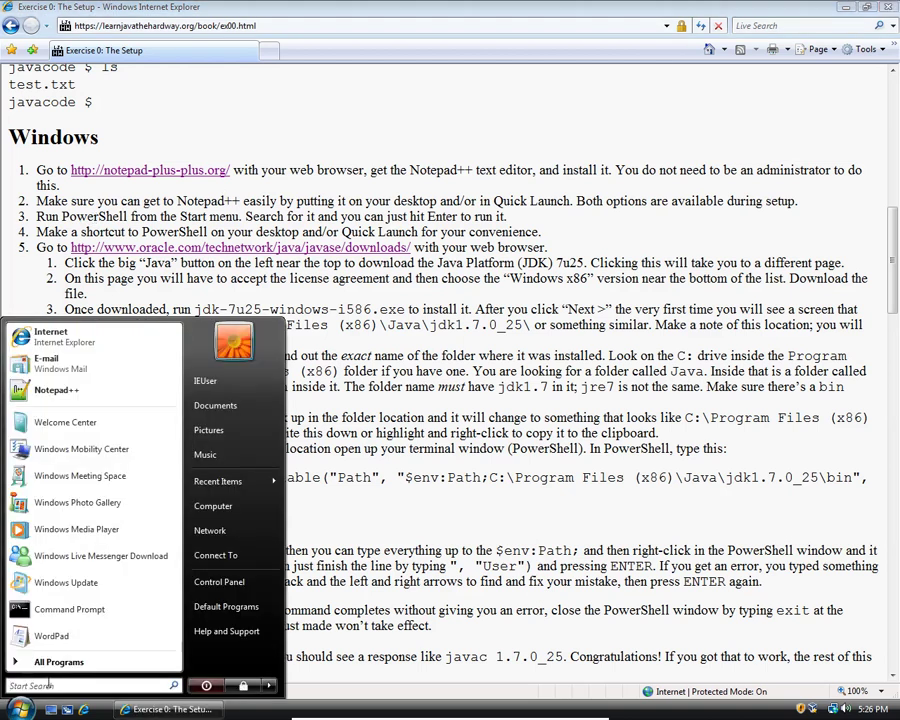
pyautogui.click(47, 685)
pyautogui.write('power')
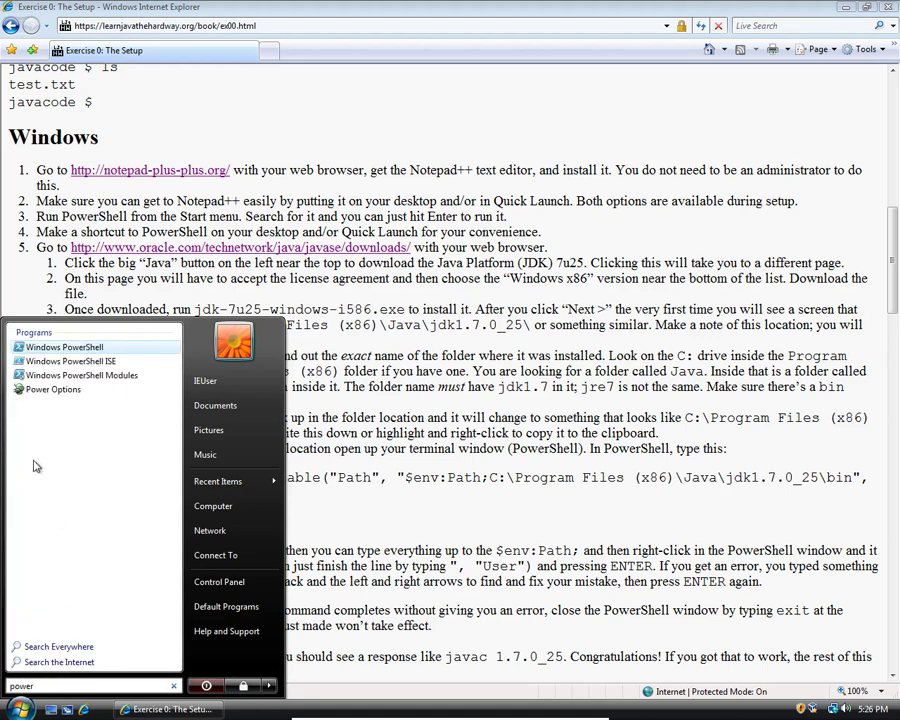
pyautogui.click(63, 350)
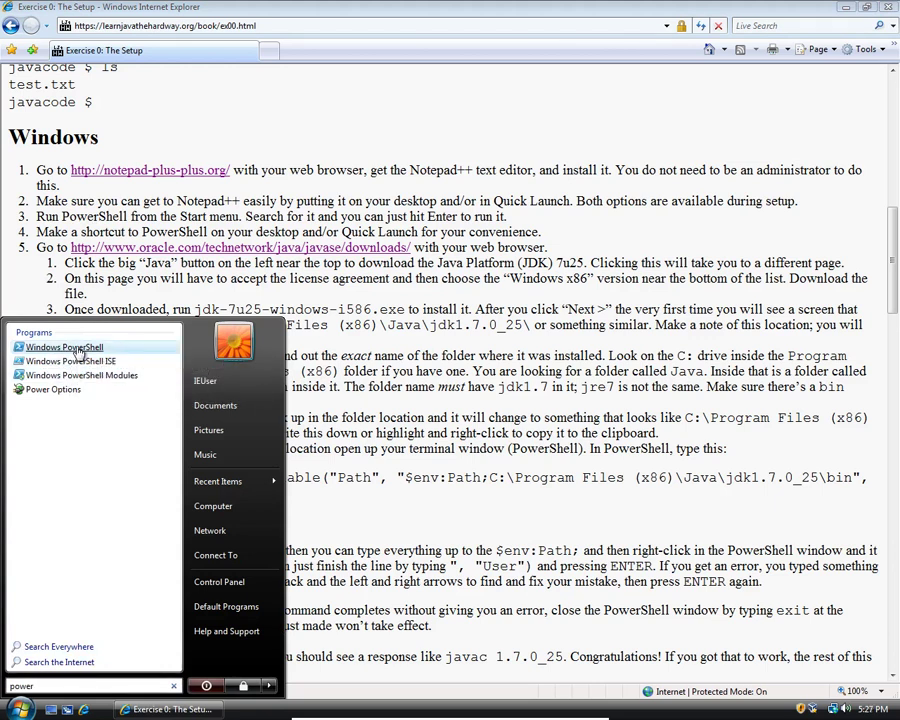
pyautogui.click(70, 347)
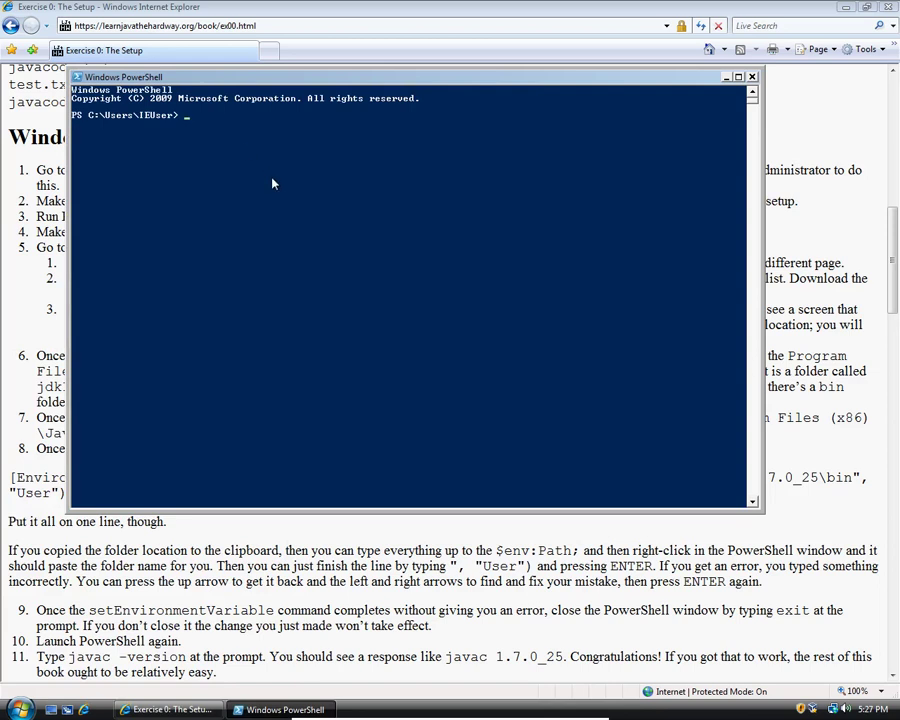
pyautogui.click(726, 79)
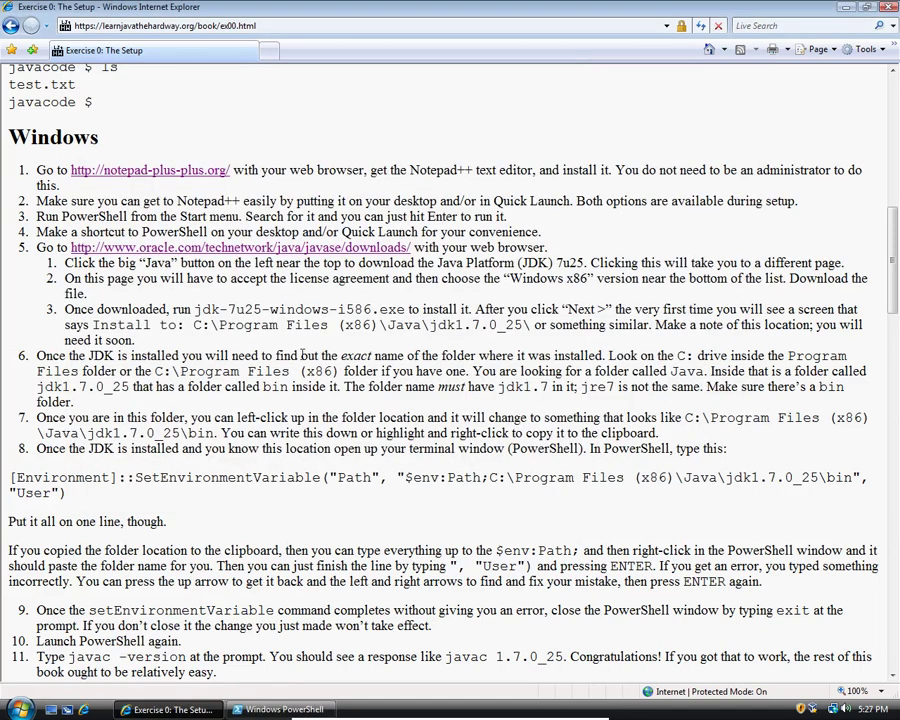
# Pin Windows PowerShell to the Start menu and return to the exercise instructions
pyautogui.press('super')
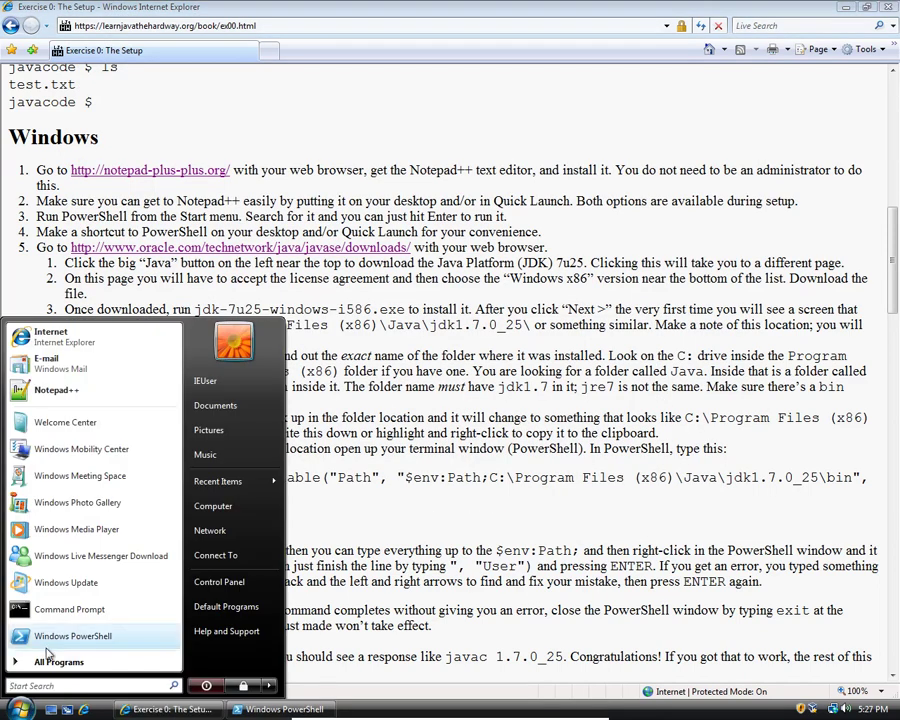
pyautogui.rightClick(47, 645)
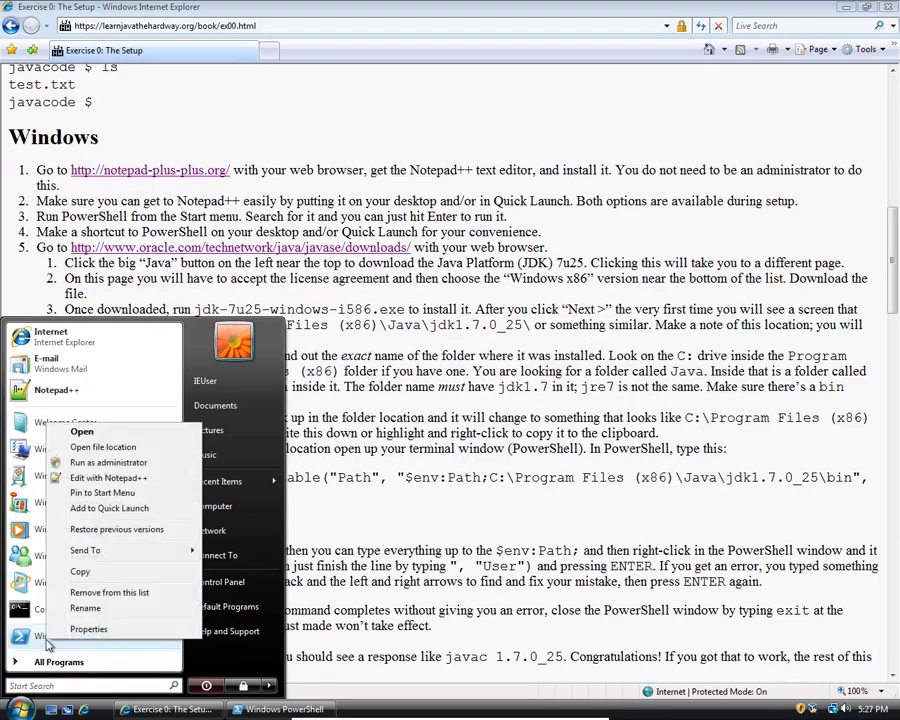
pyautogui.click(102, 493)
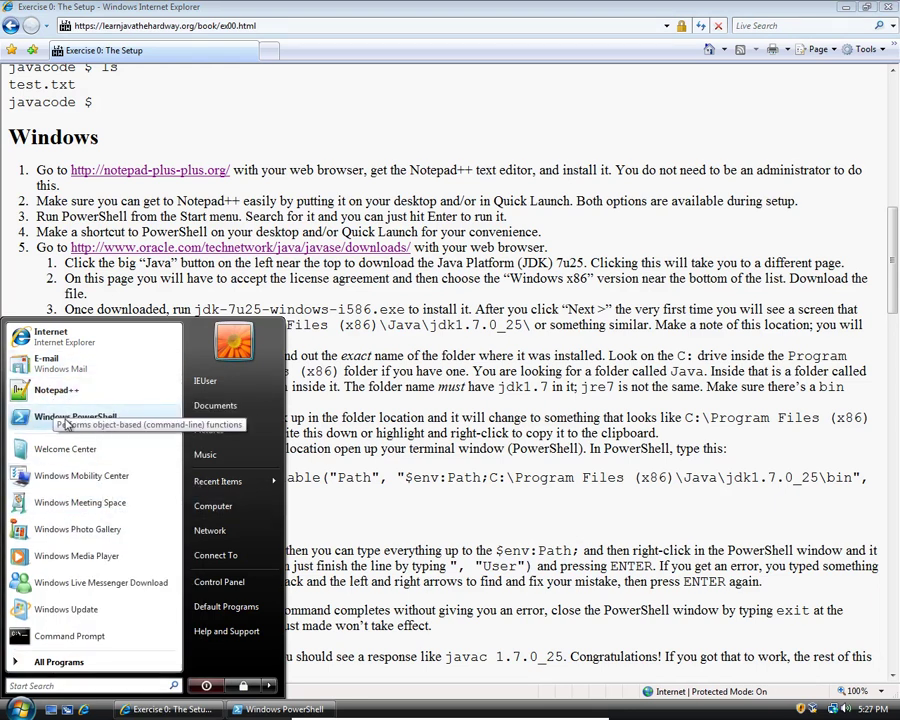
pyautogui.click(354, 368)
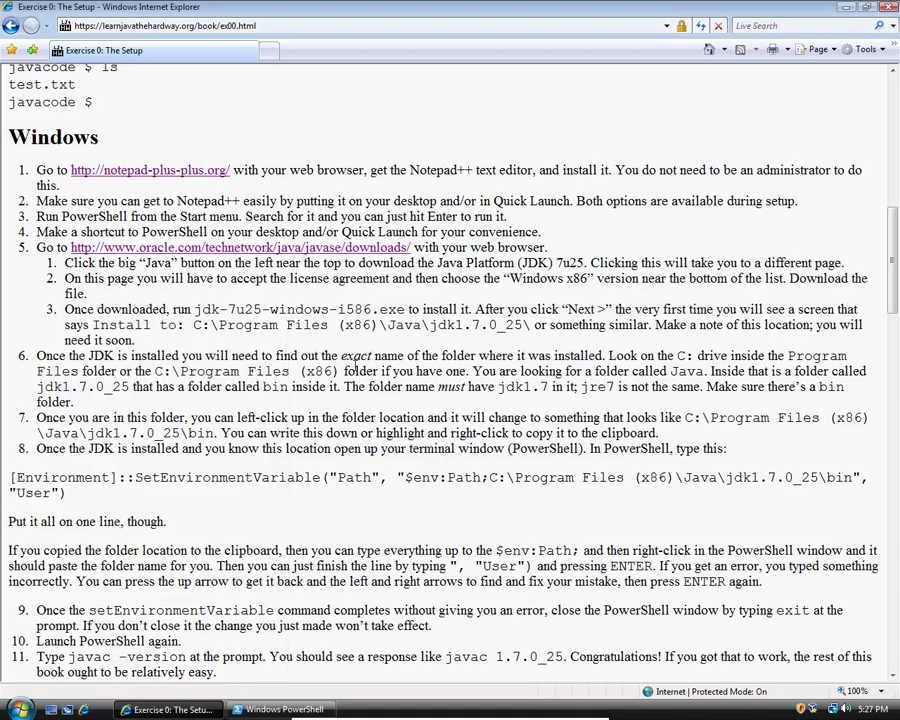
# Open the exercise's Oracle Java SE downloads link in a new tab and go to the Java Platform (JDK) 8u11 download page
pyautogui.middleClick(198, 248)
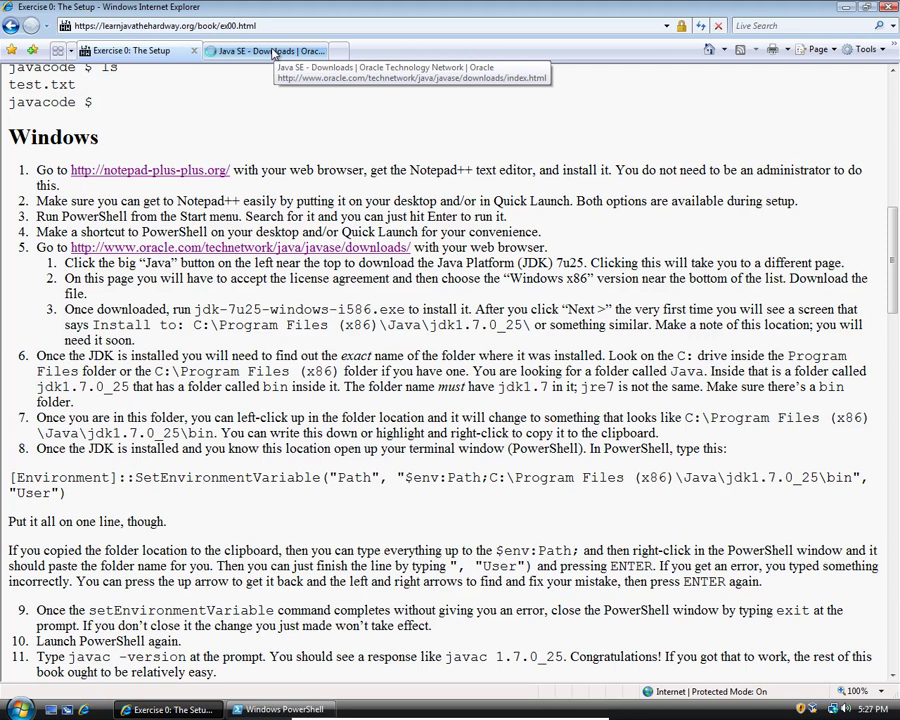
pyautogui.click(272, 52)
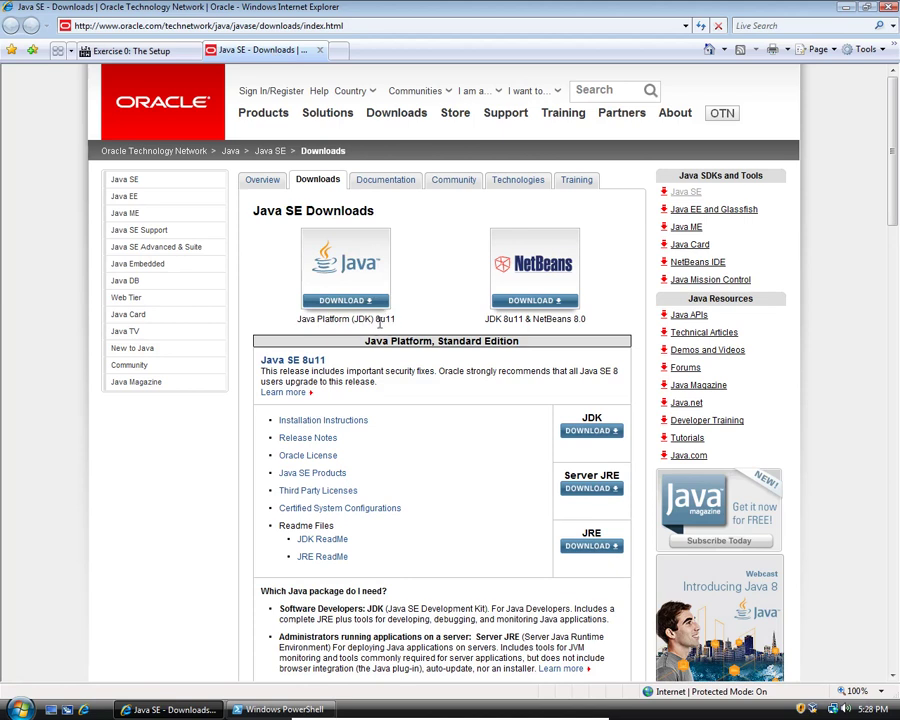
pyautogui.click(344, 276)
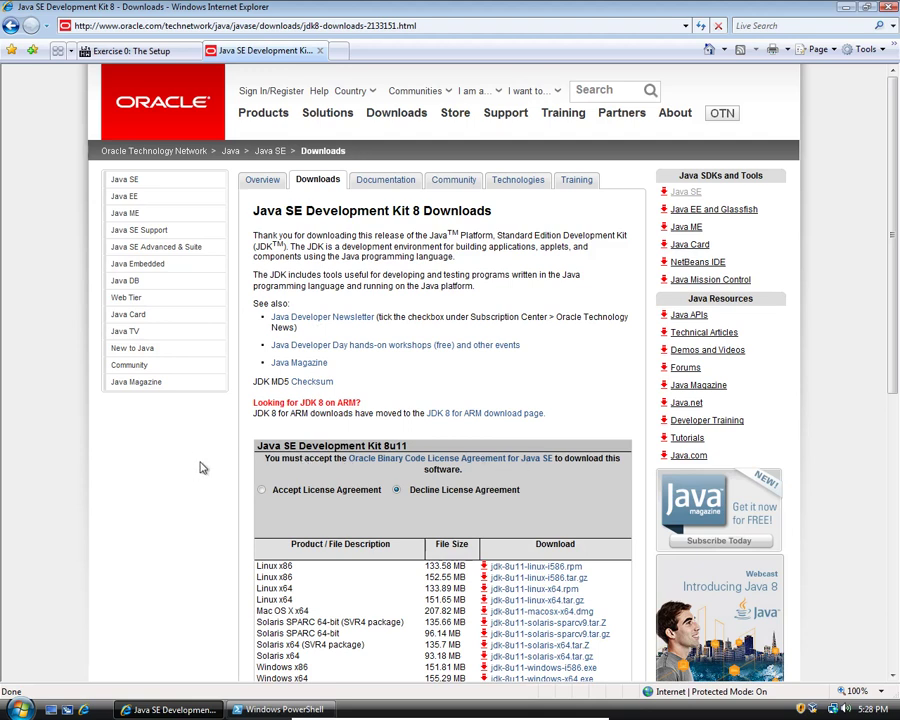
# Accept the license agreement for Java SE Development Kit 8u11 and locate its Windows x86 and x64 downloads
pyautogui.scroll(-4, 208, 457)
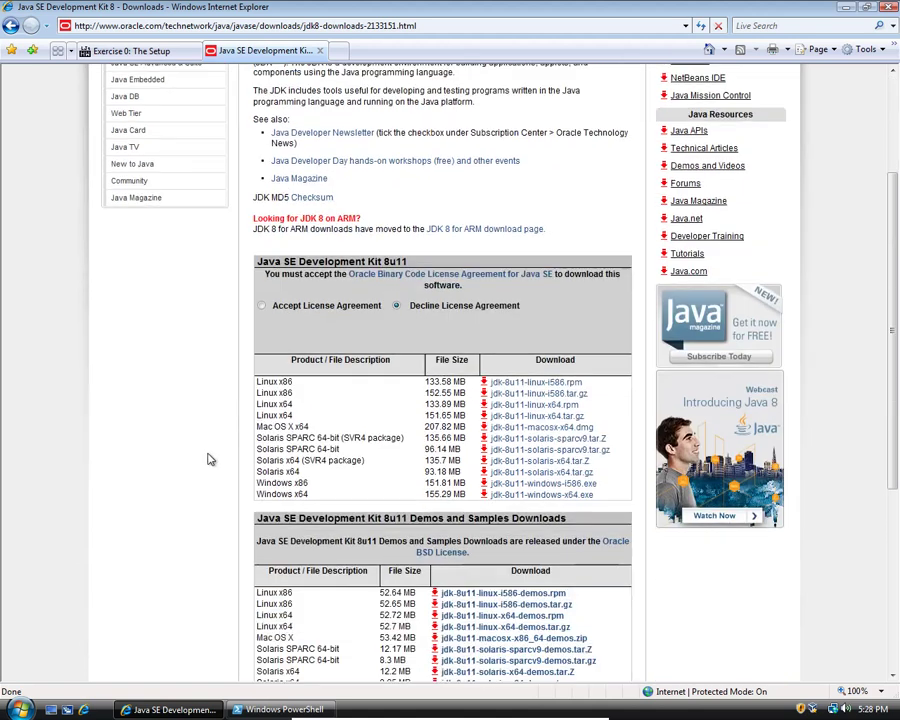
pyautogui.click(261, 307)
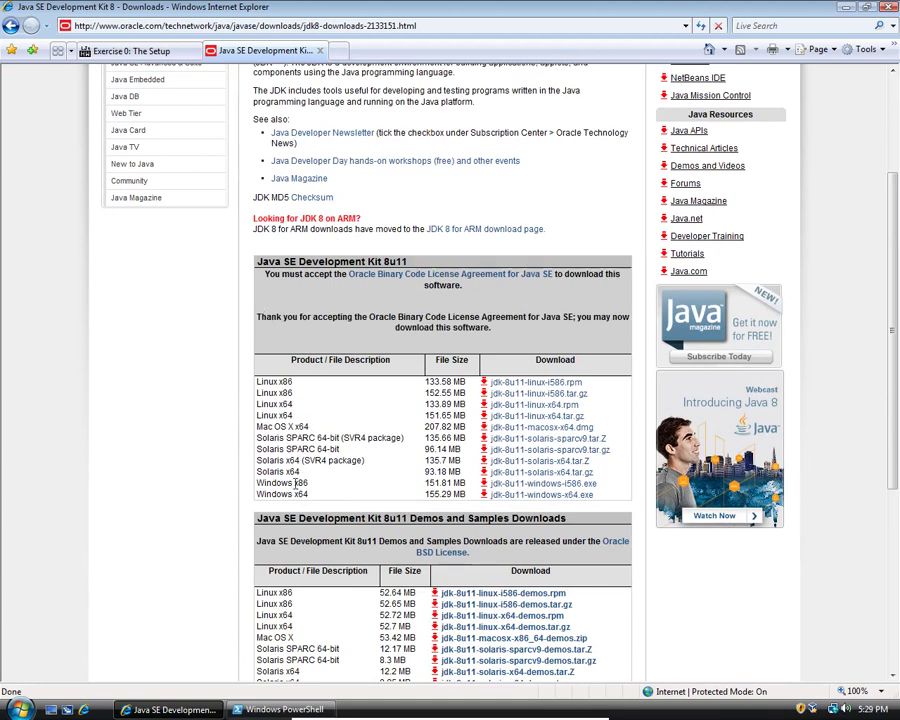
pyautogui.click(297, 481)
pyautogui.click(299, 478)
pyautogui.click(302, 493)
pyautogui.click(546, 500)
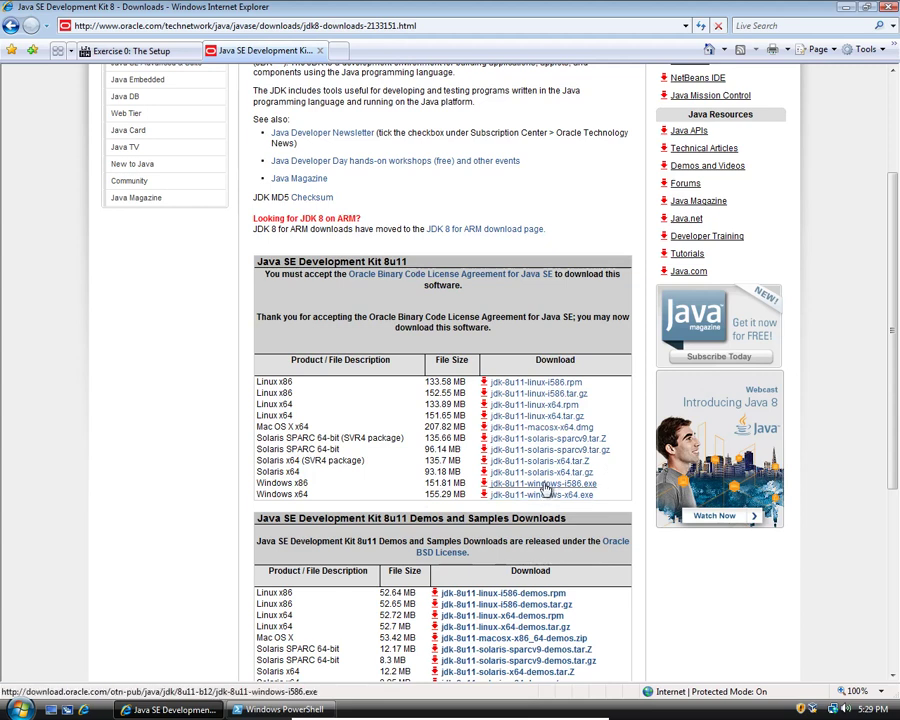
# Start downloading jdk-8u11-windows-i586.exe, cancel the save and close the Oracle tab
pyautogui.click(540, 489)
pyautogui.click(519, 490)
pyautogui.click(520, 490)
pyautogui.click(522, 488)
pyautogui.click(522, 488)
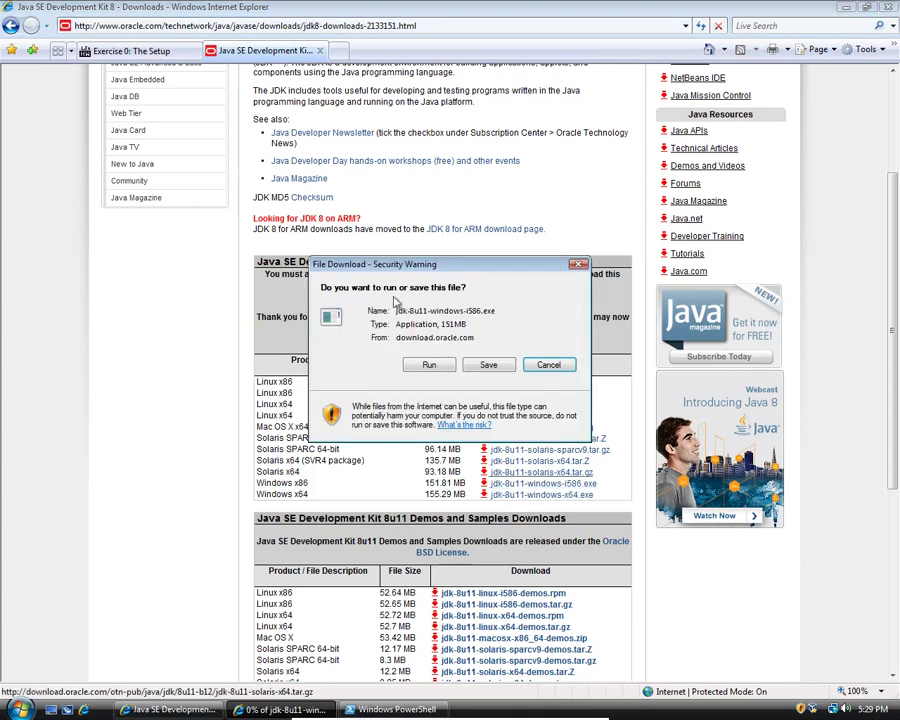
pyautogui.click(488, 366)
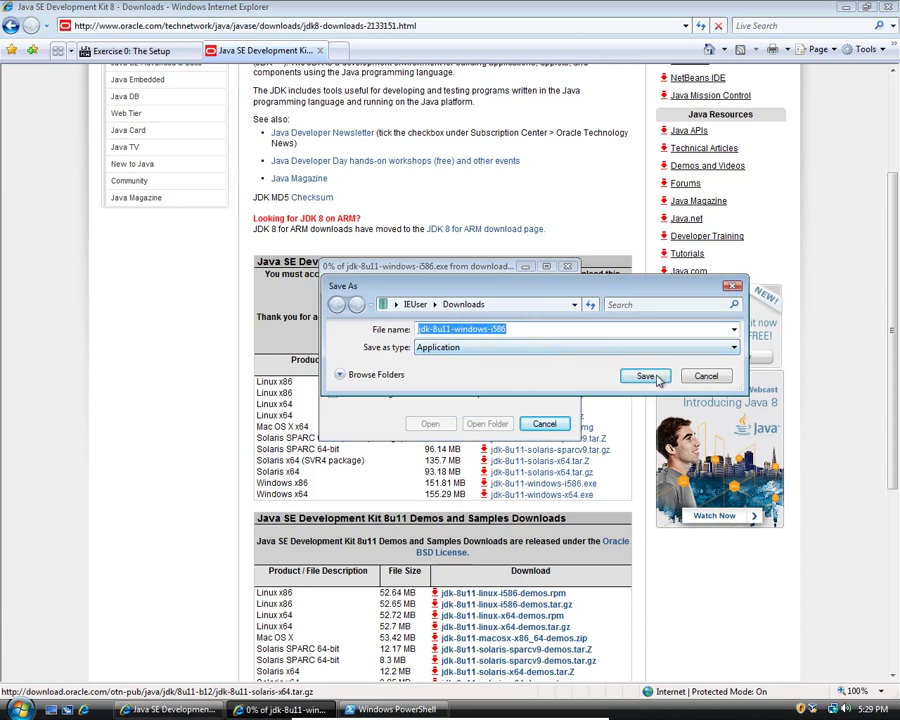
pyautogui.click(706, 378)
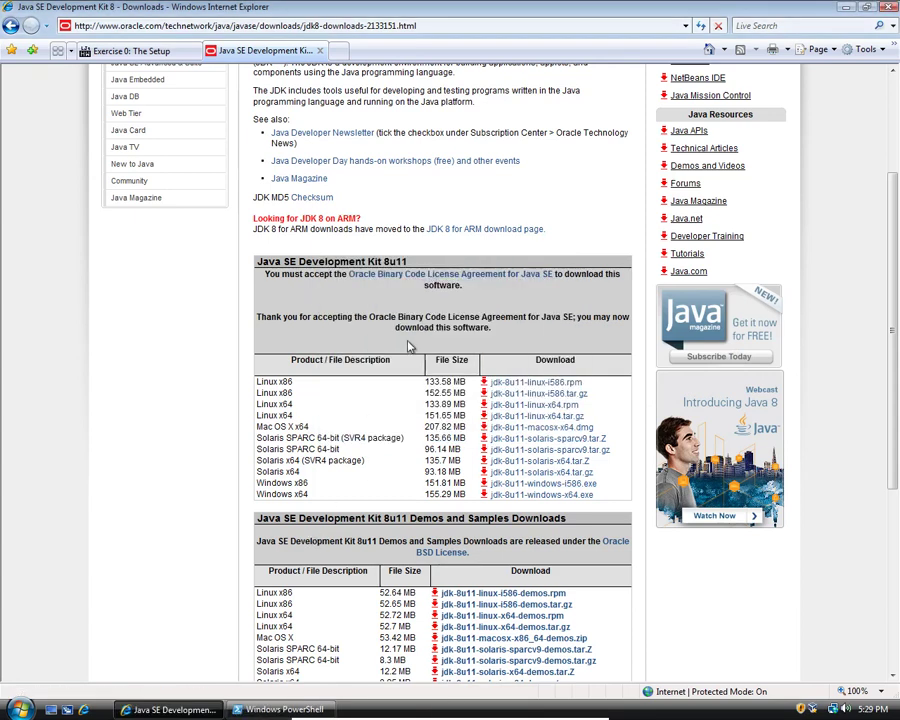
pyautogui.click(319, 52)
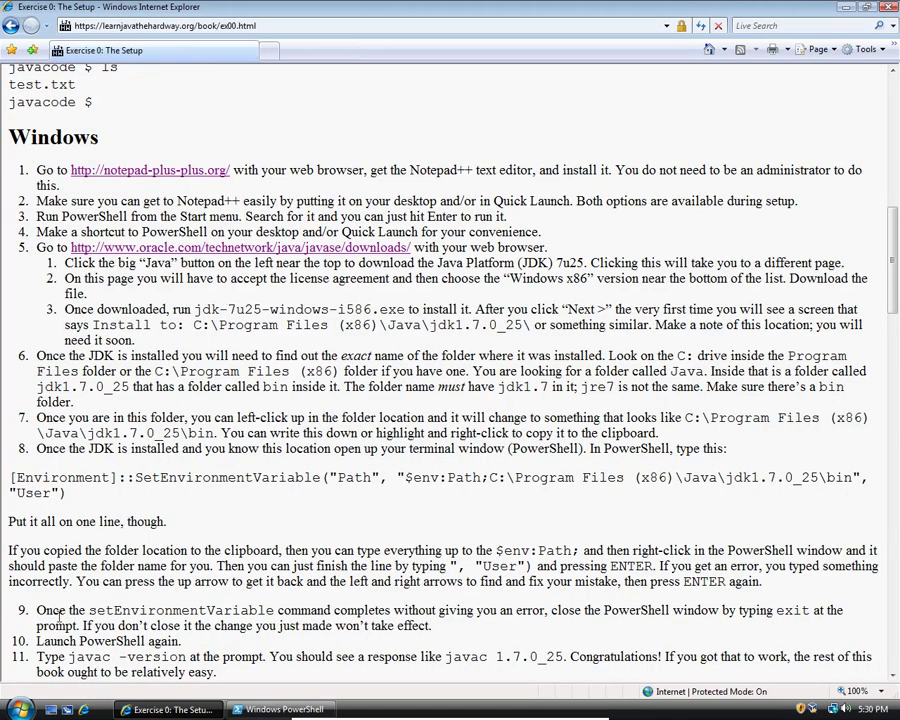
# Run the jdk-8u11-windows-i586 installer from the Downloads folder, permit it to continue, and close the Downloads window
pyautogui.click(20, 709)
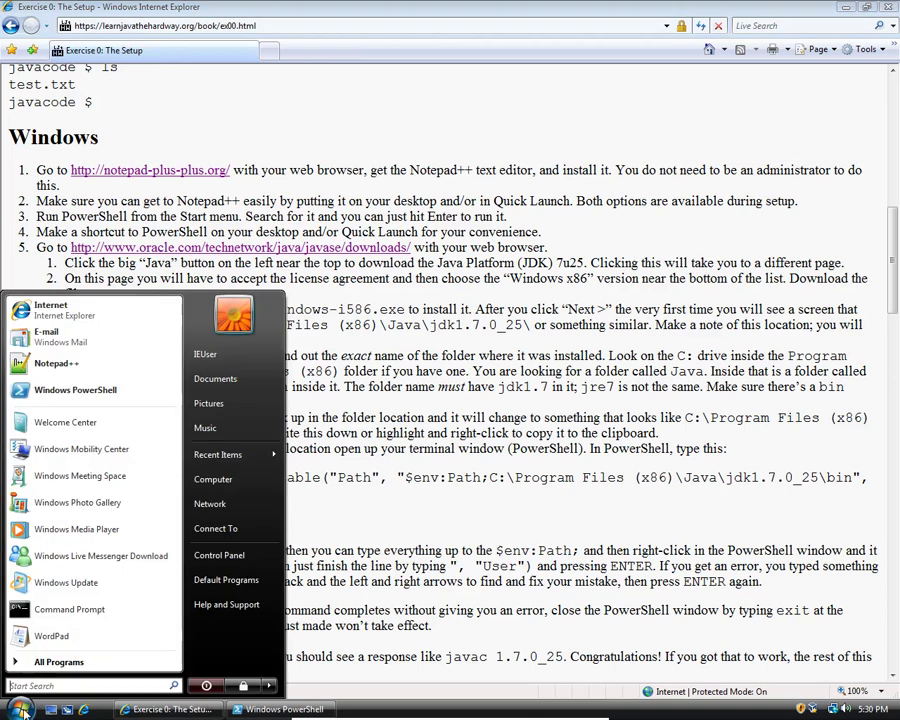
pyautogui.click(205, 354)
pyautogui.doubleClick(420, 258)
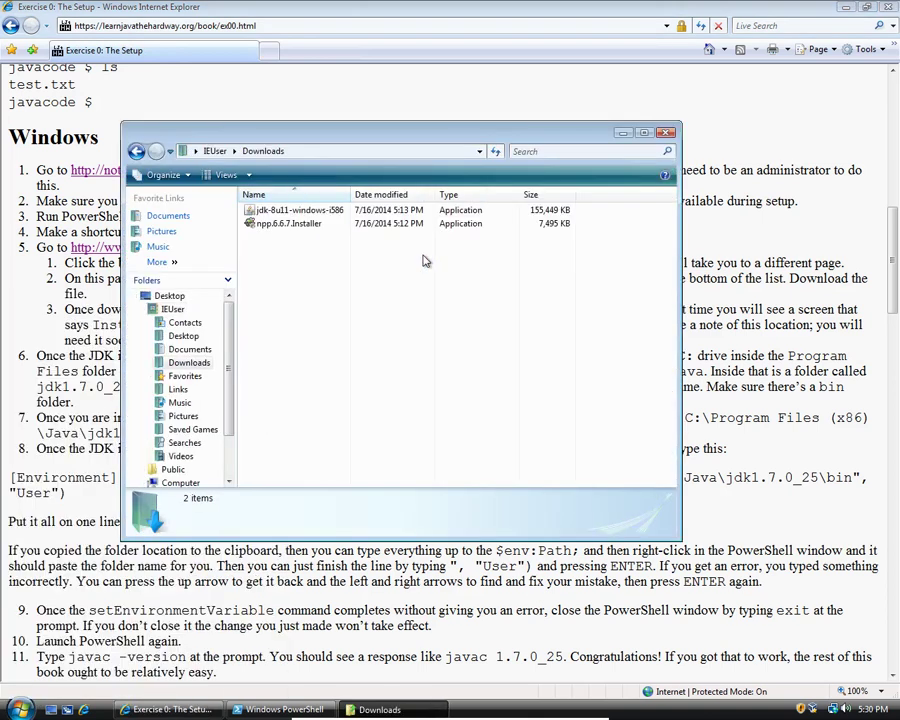
pyautogui.click(292, 214)
pyautogui.click(289, 213)
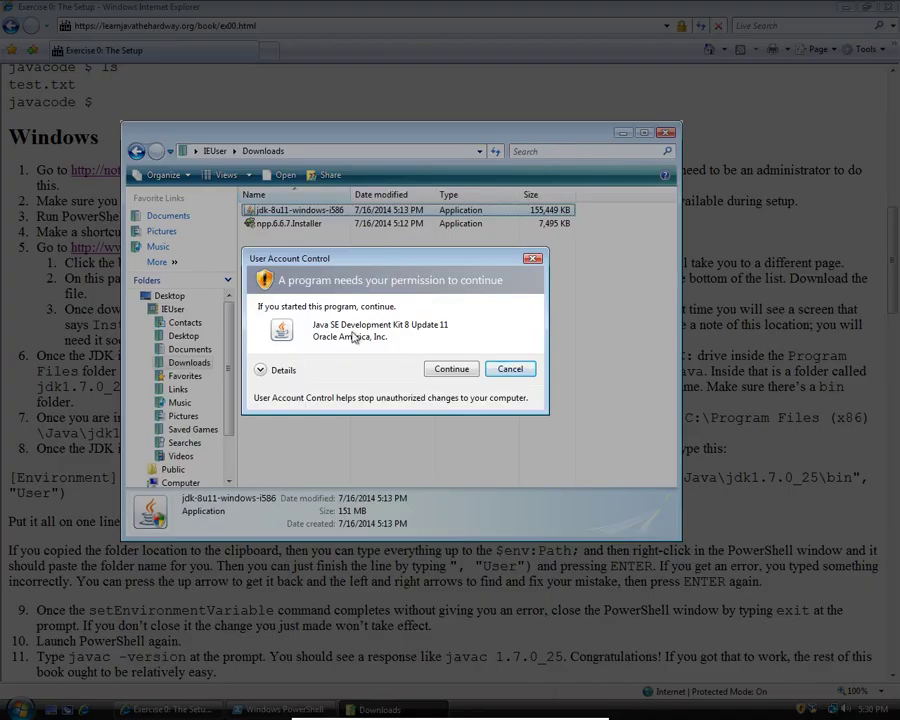
pyautogui.click(451, 370)
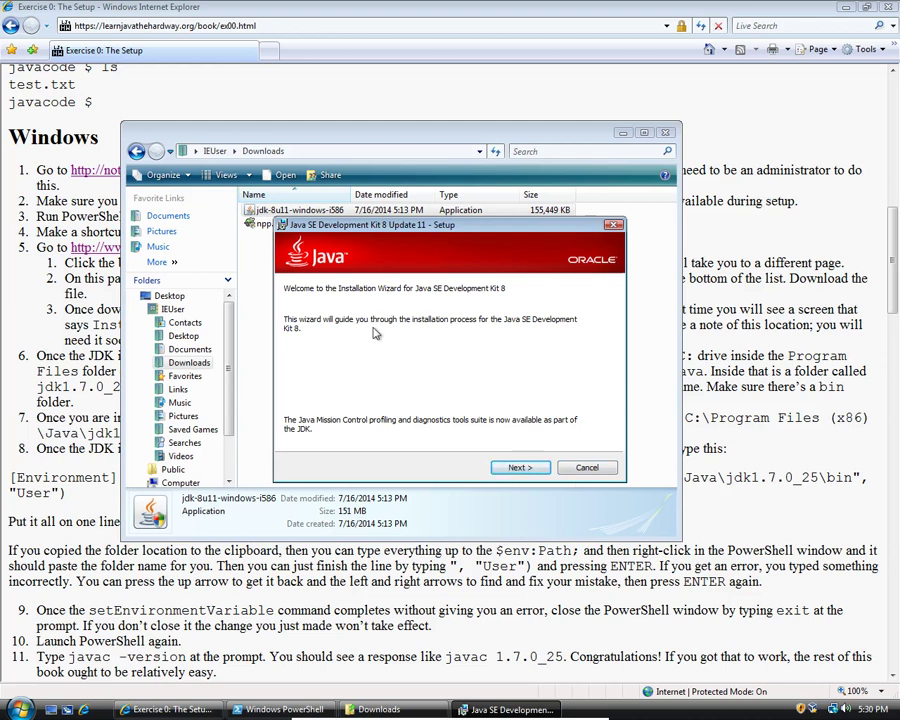
pyautogui.click(666, 134)
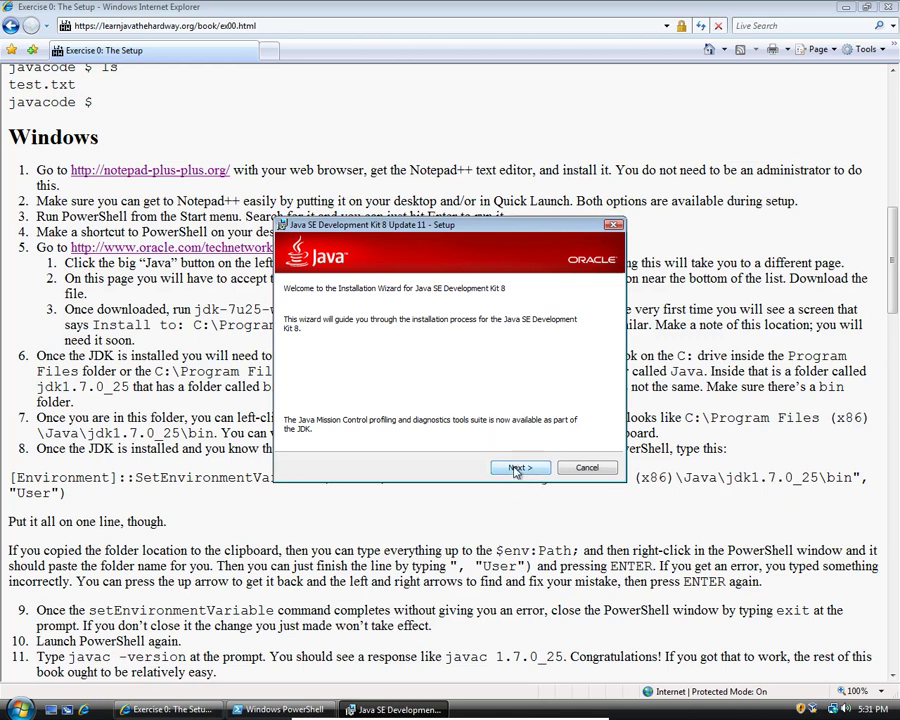
# Install Java SE Development Kit 8 Update 11 with the default features and destination folders, then close the finished installer
pyautogui.click(516, 468)
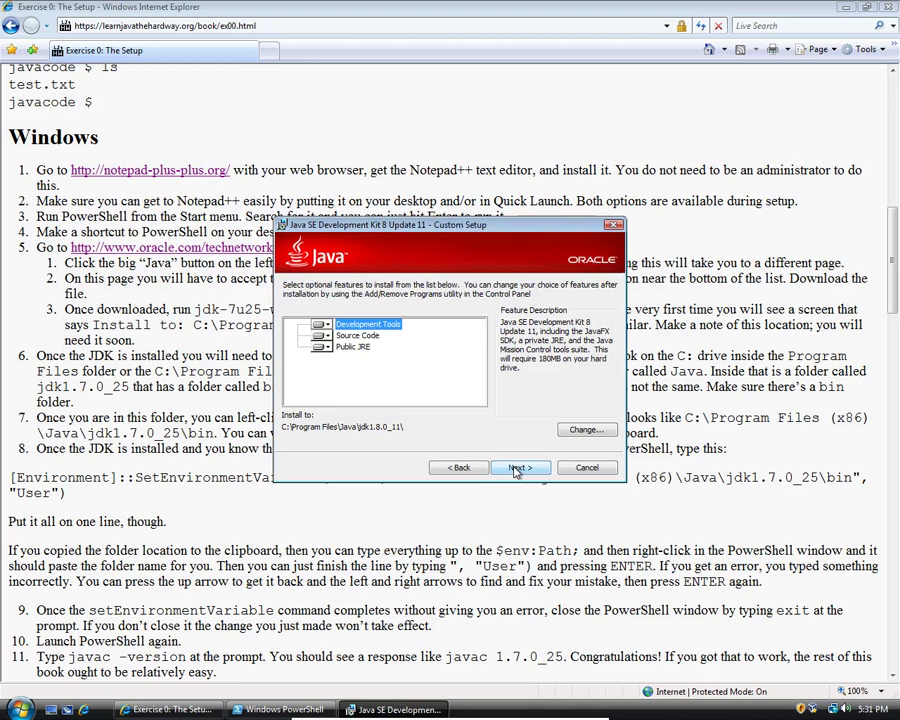
pyautogui.click(516, 468)
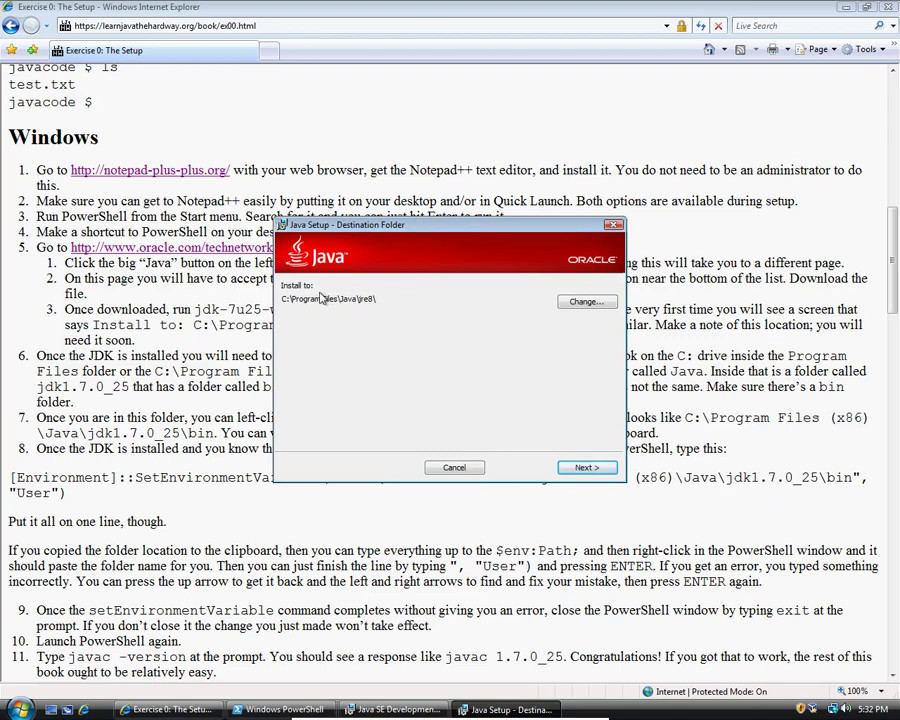
pyautogui.click(585, 468)
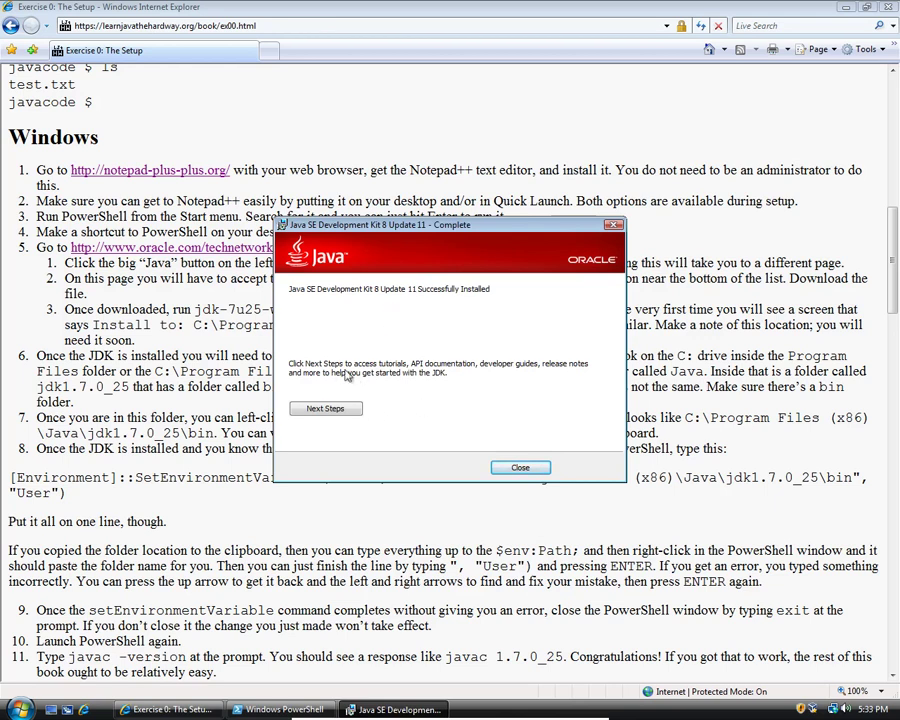
pyautogui.click(520, 469)
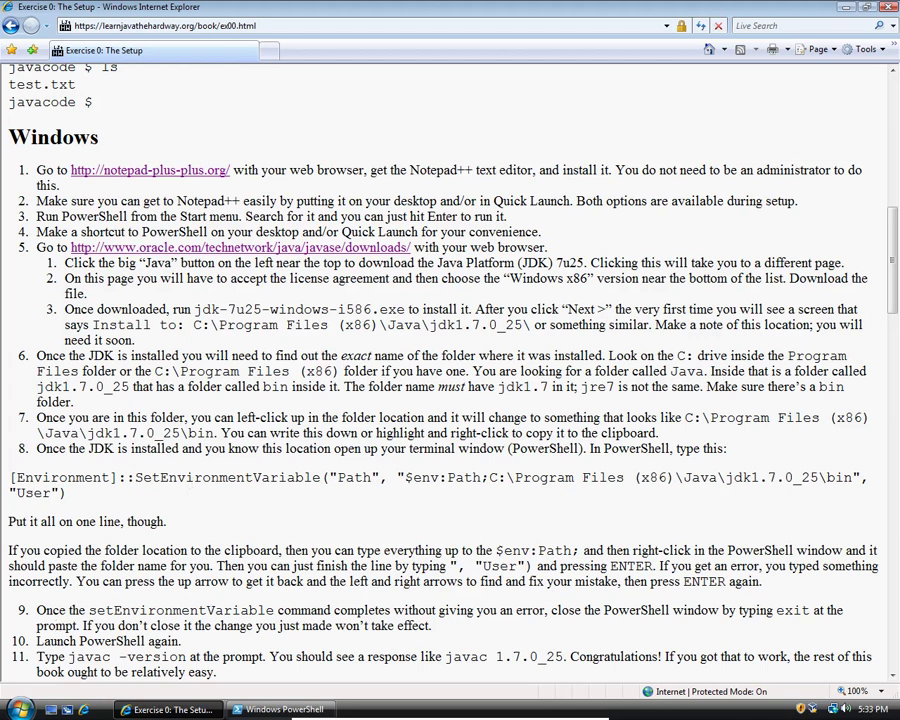
# Browse from Computer through the C: drive to Program Files\Java and locate the jdk1.8.0_11 folder
pyautogui.click(20, 710)
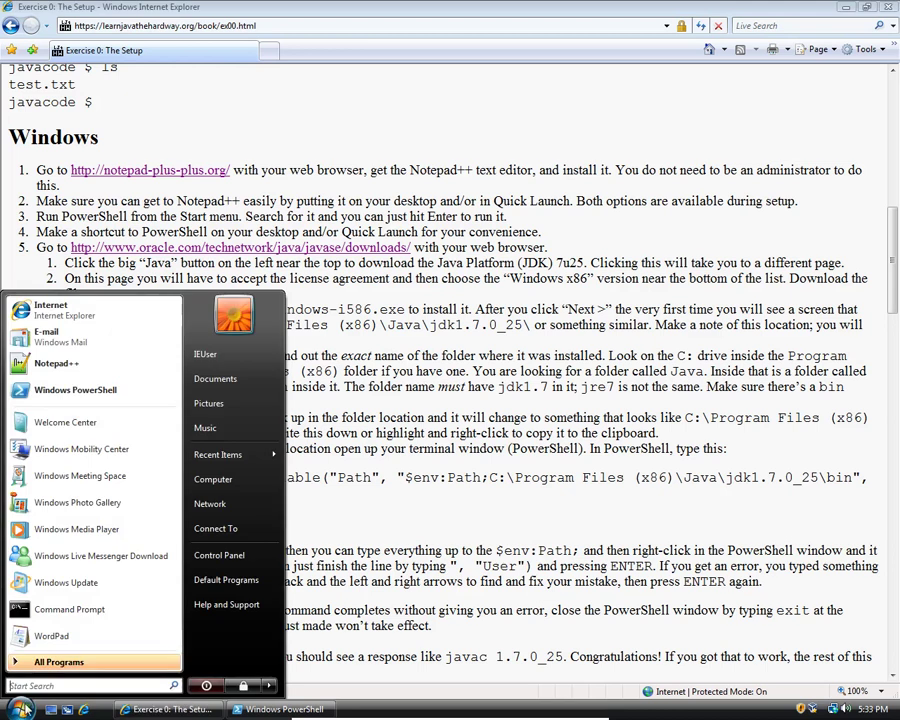
pyautogui.click(212, 479)
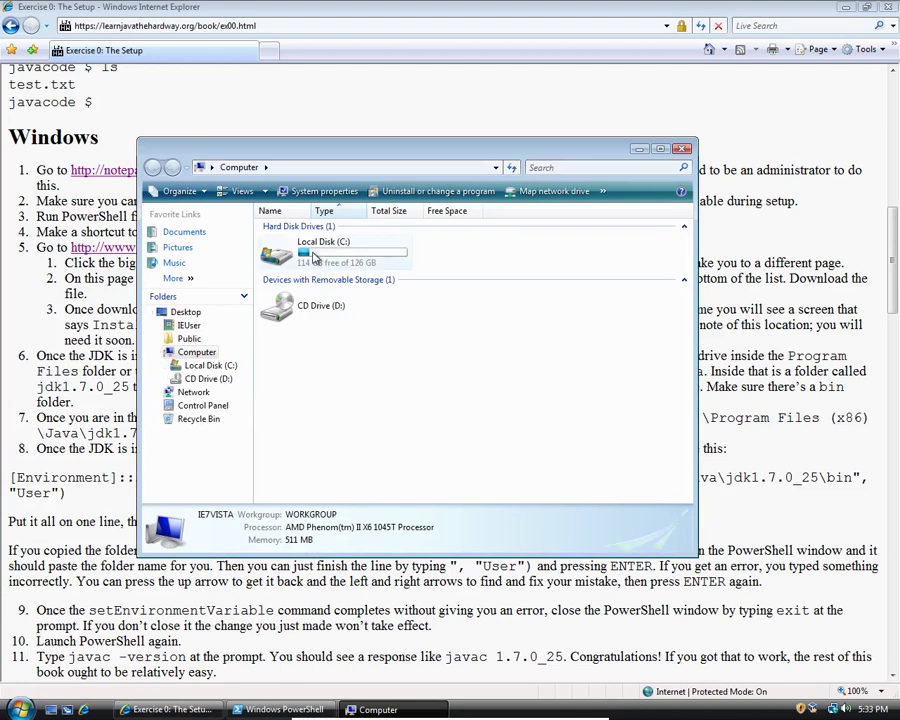
pyautogui.doubleClick(313, 257)
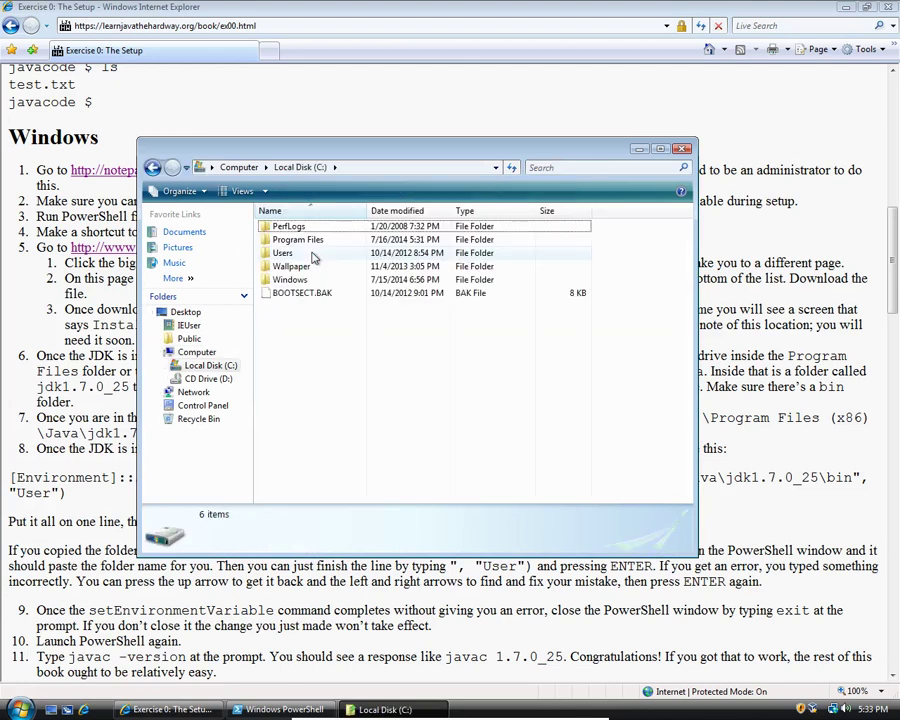
pyautogui.click(302, 242)
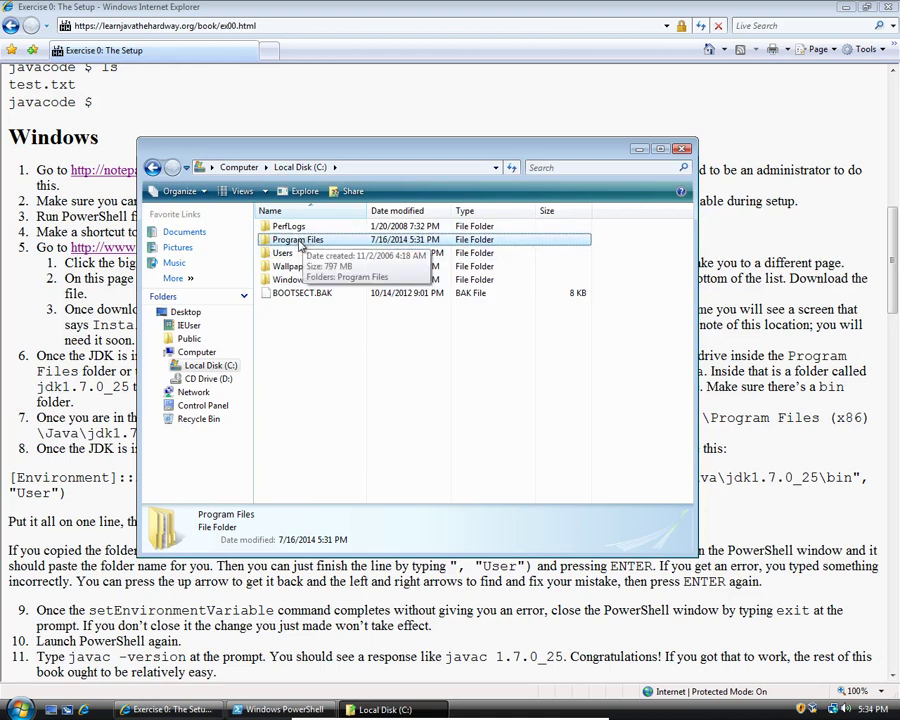
pyautogui.doubleClick(297, 242)
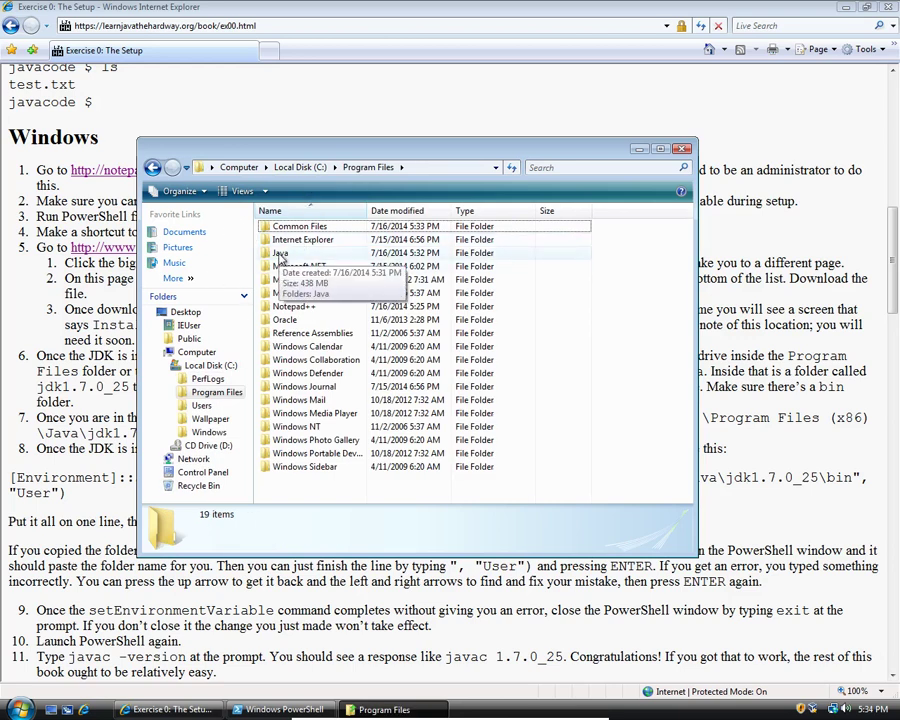
pyautogui.doubleClick(280, 255)
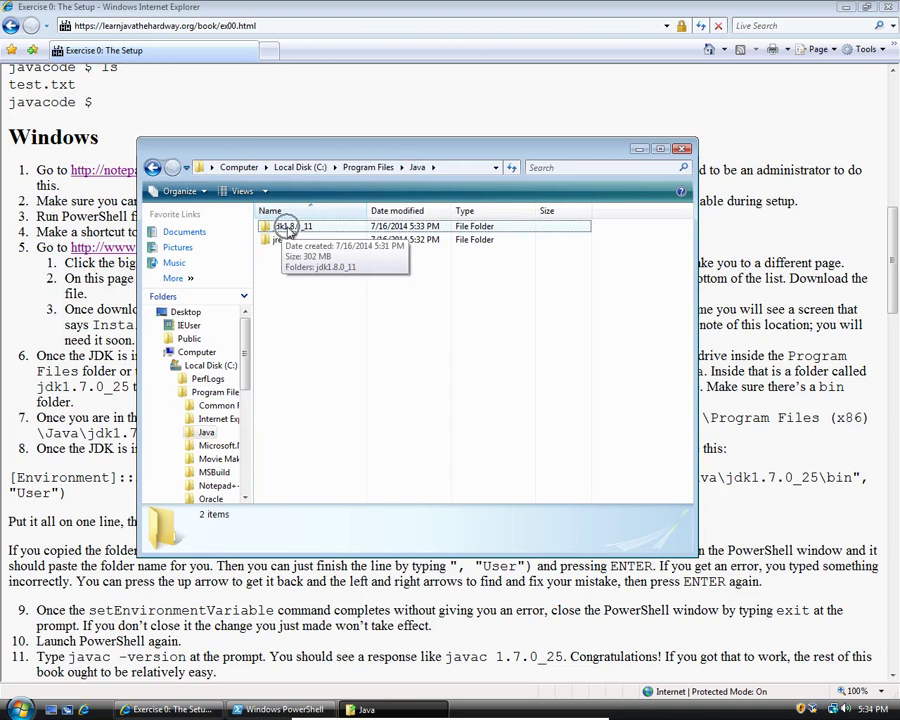
pyautogui.doubleClick(290, 229)
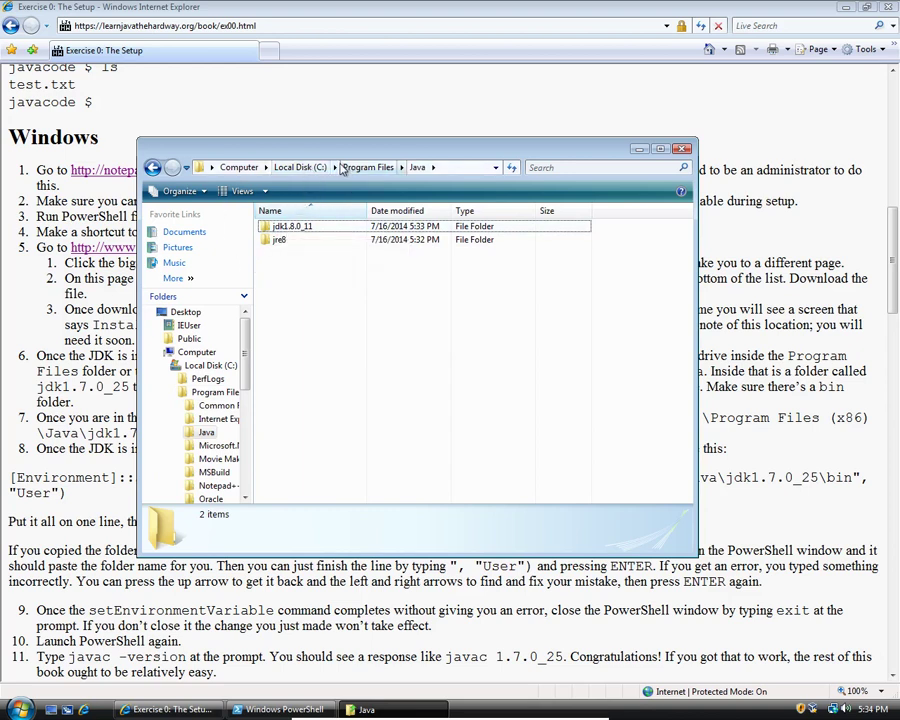
# Return to the C: drive and open the folder Program Files\Java\jdk1.8.0_11\bin
pyautogui.click(308, 170)
pyautogui.click(297, 241)
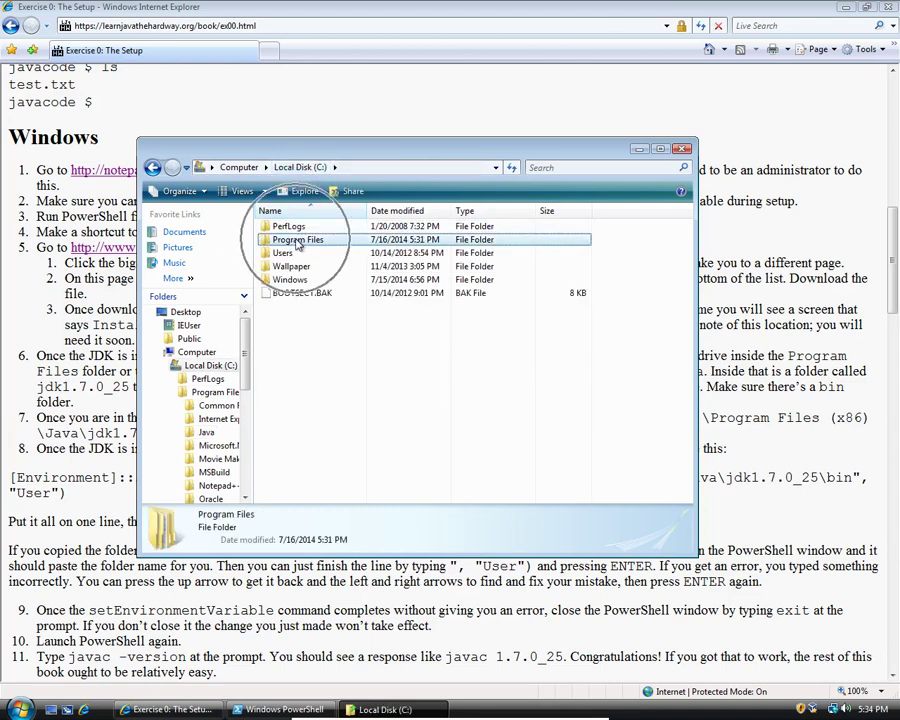
pyautogui.doubleClick(295, 241)
pyautogui.doubleClick(282, 253)
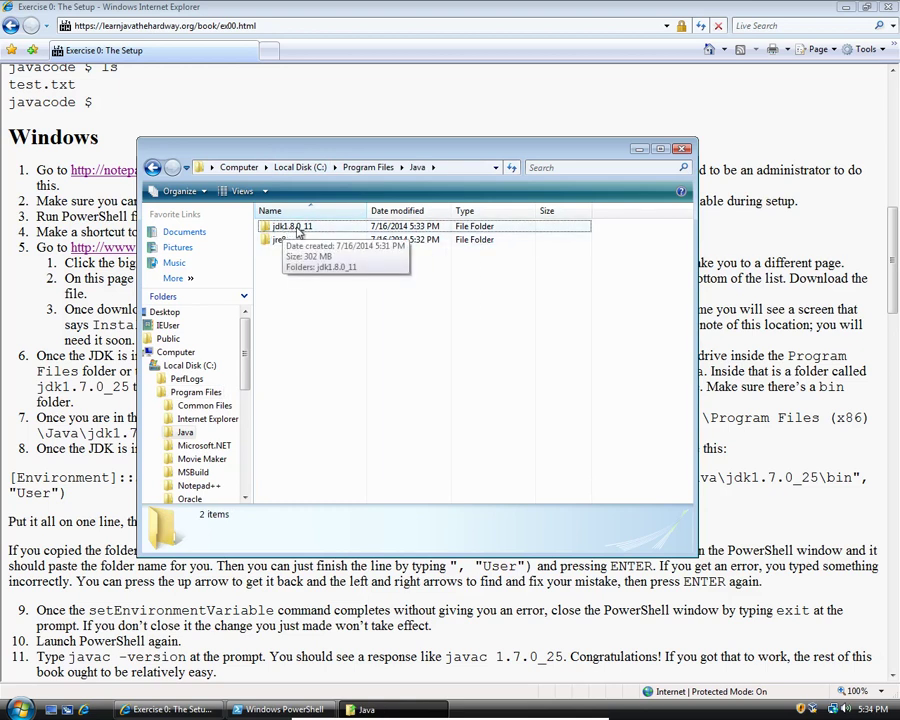
pyautogui.doubleClick(294, 229)
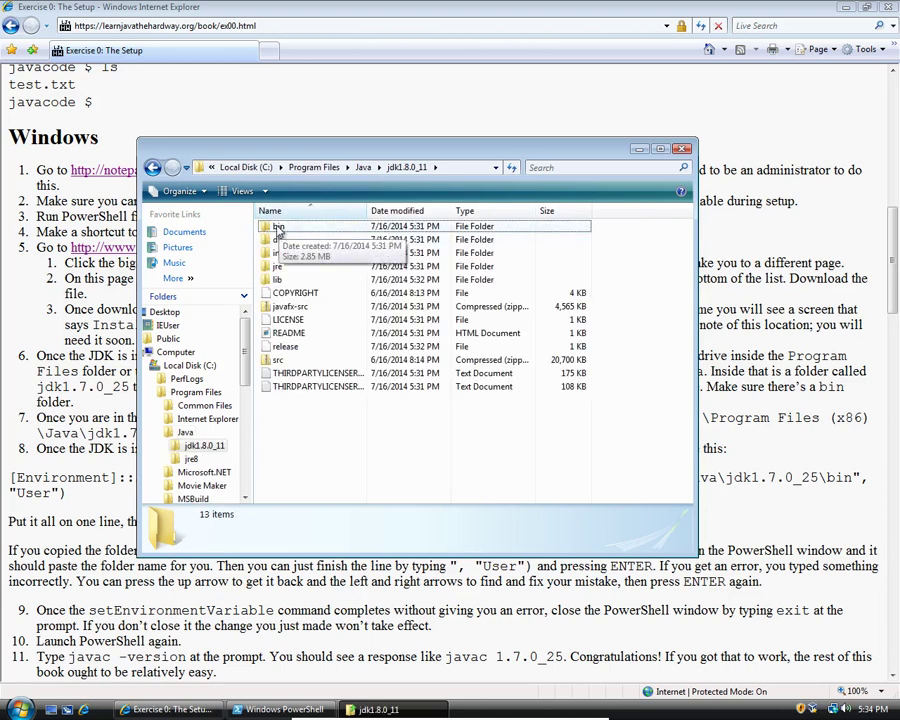
pyautogui.doubleClick(277, 228)
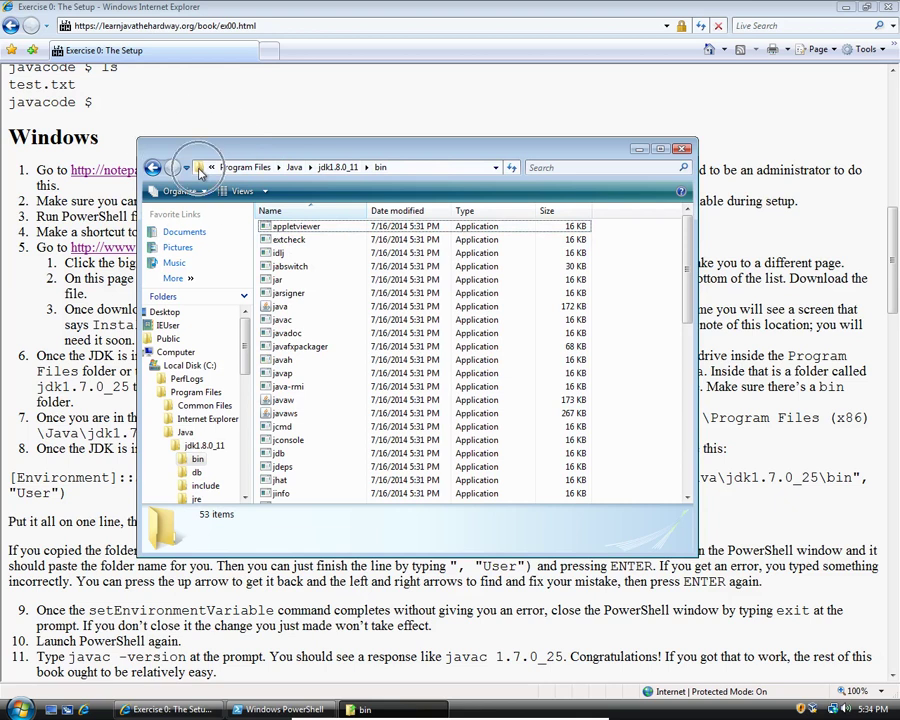
# Copy the full folder path C:\Program Files\Java\jdk1.8.0_11\bin and close the folder window
pyautogui.click(200, 170)
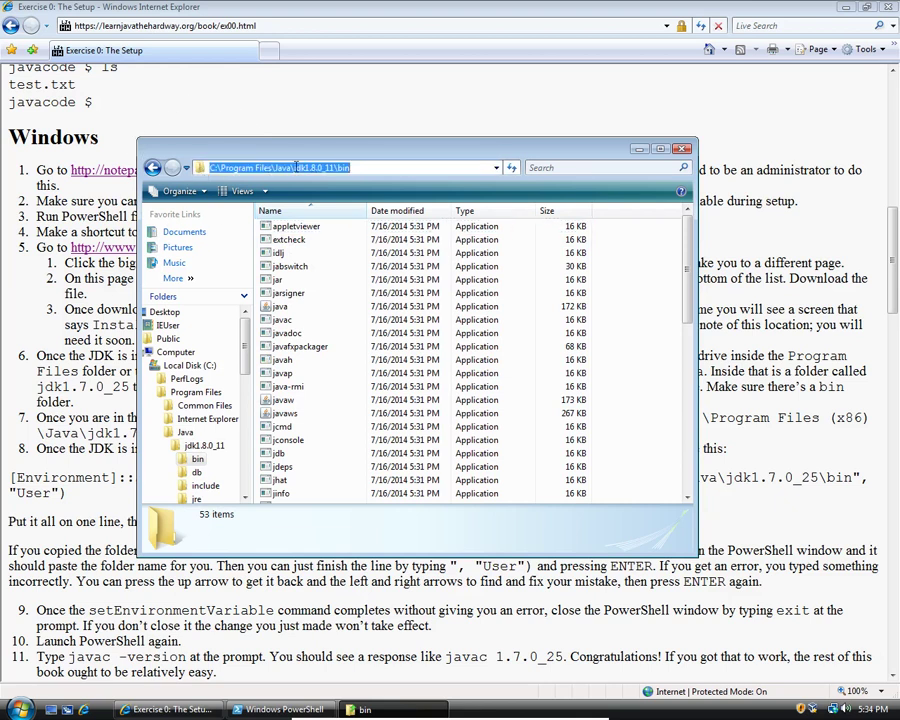
pyautogui.rightClick(293, 169)
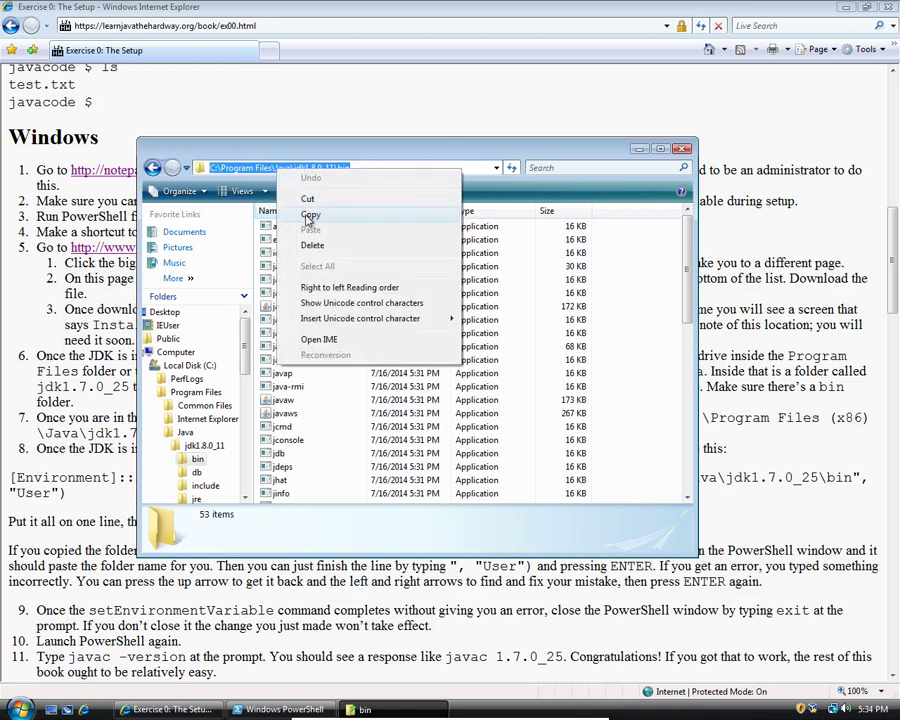
pyautogui.click(309, 218)
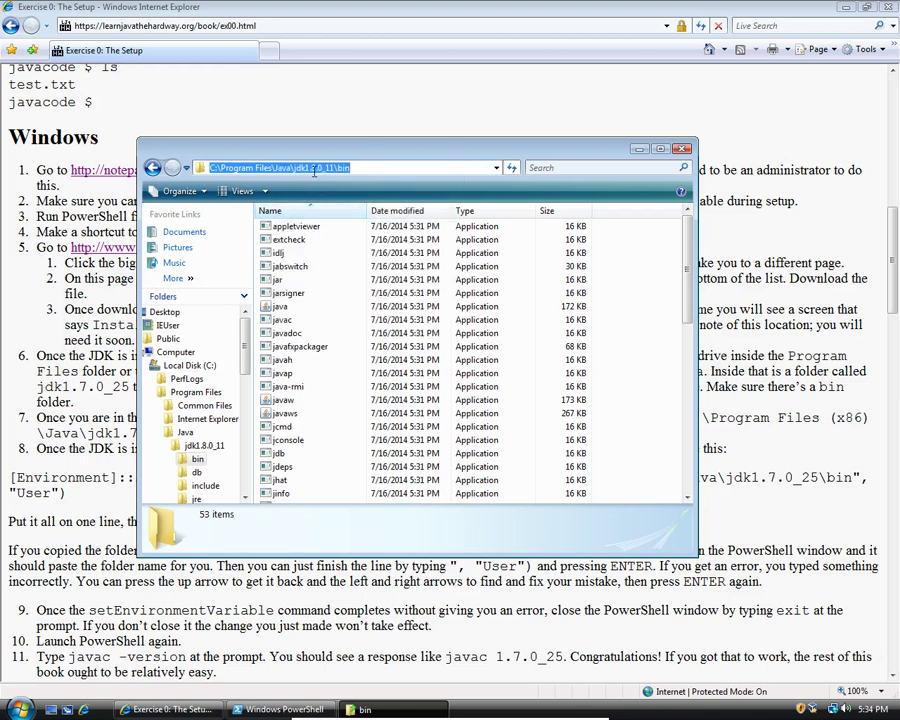
pyautogui.click(681, 149)
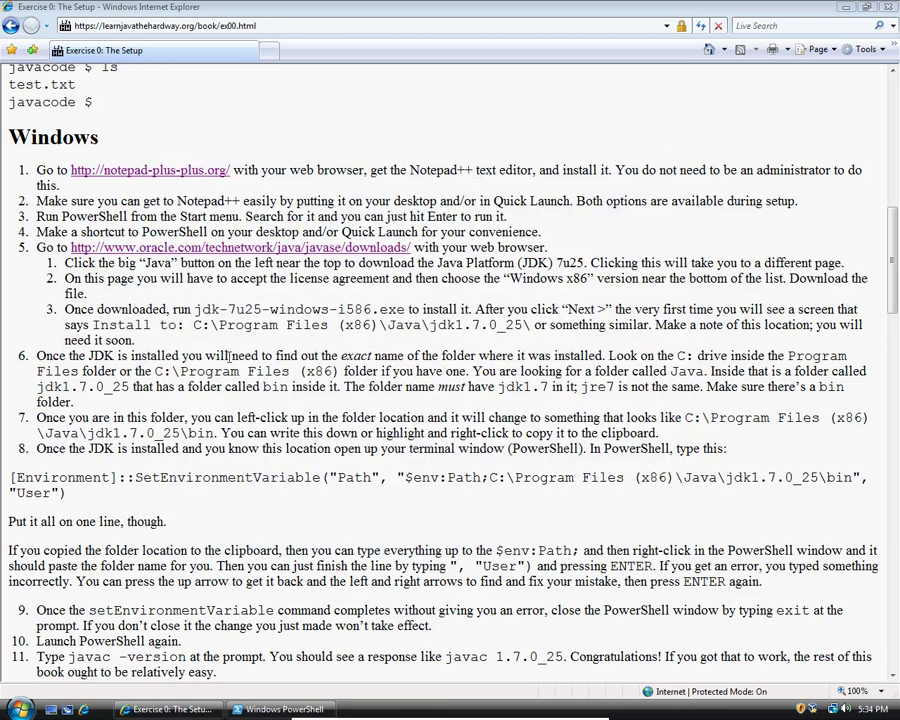
# Close the existing Windows PowerShell window and launch a fresh one from its pinned Start menu entry
pyautogui.click(278, 709)
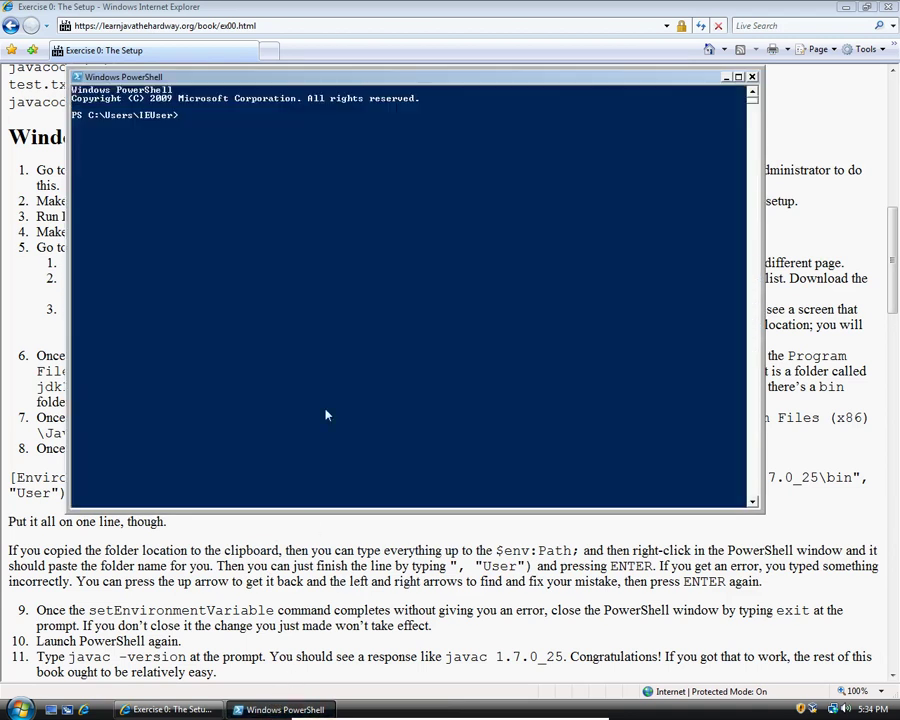
pyautogui.click(754, 77)
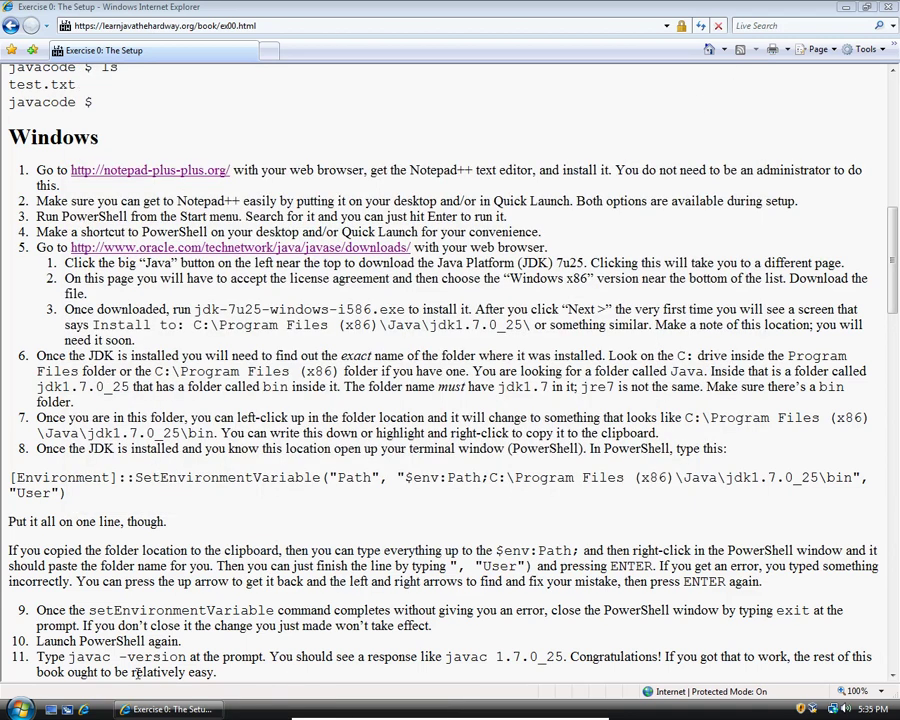
pyautogui.click(30, 707)
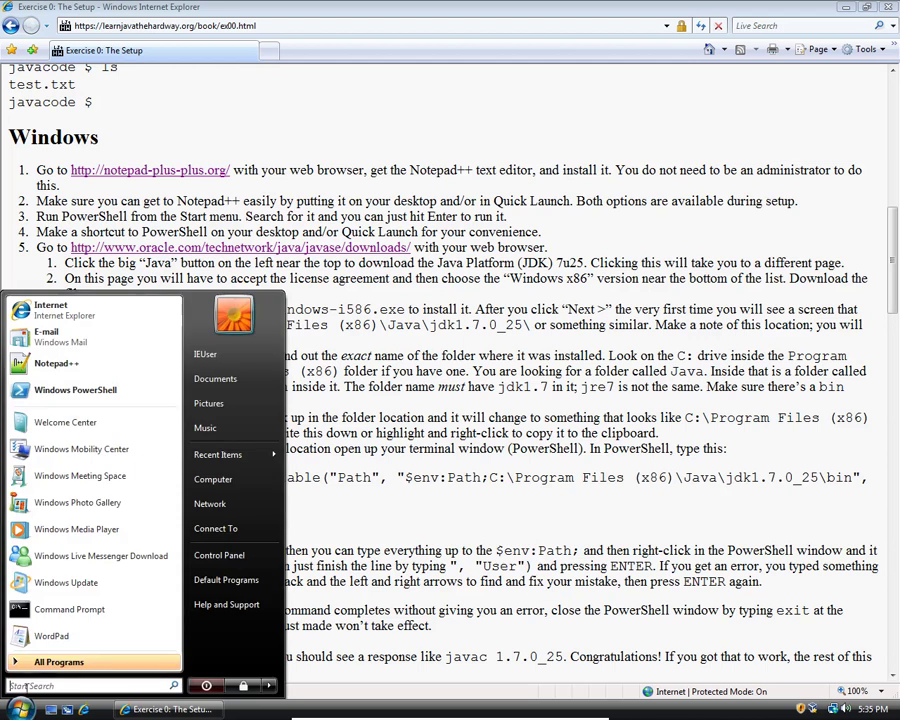
pyautogui.click(70, 392)
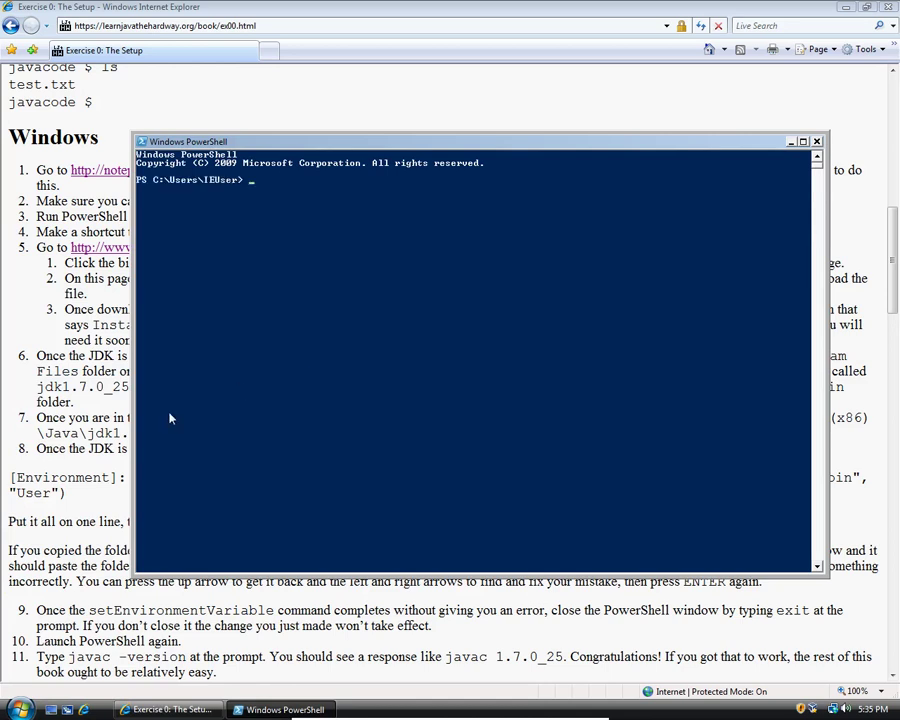
# Return to the exercise page and highlight the SetEnvironmentVariable command from its beginning up to "$env:Path;"
pyautogui.click(131, 474)
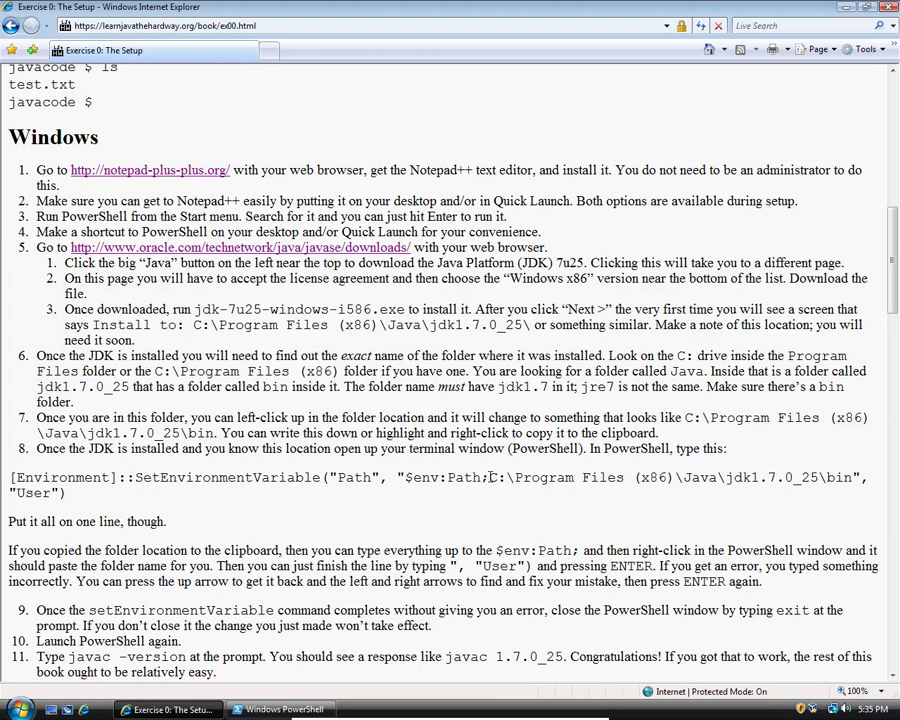
pyautogui.moveTo(490, 477); pyautogui.dragTo(853, 478)
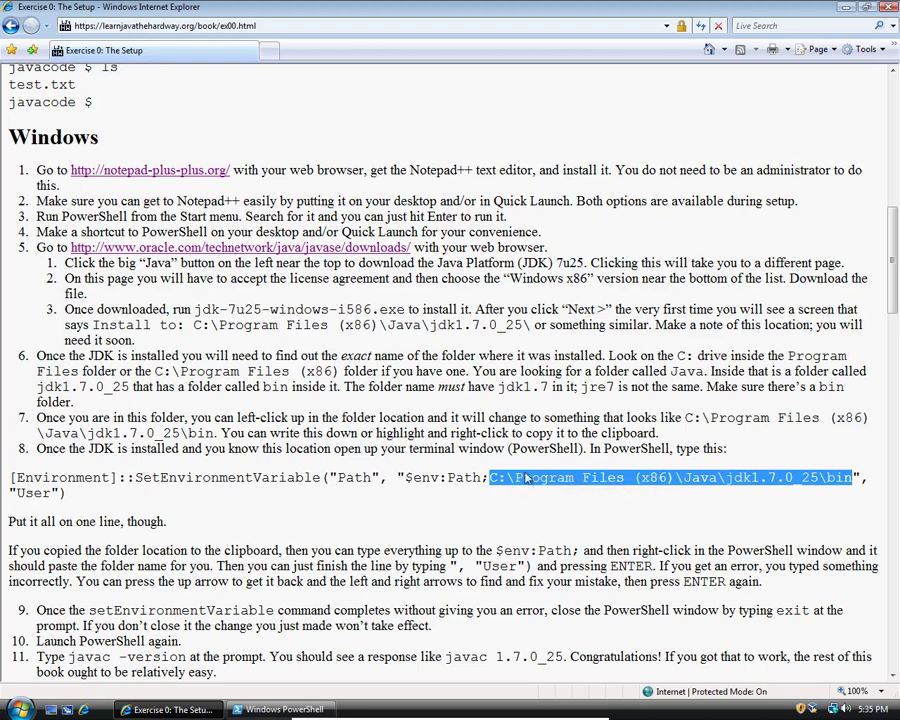
pyautogui.click(320, 509)
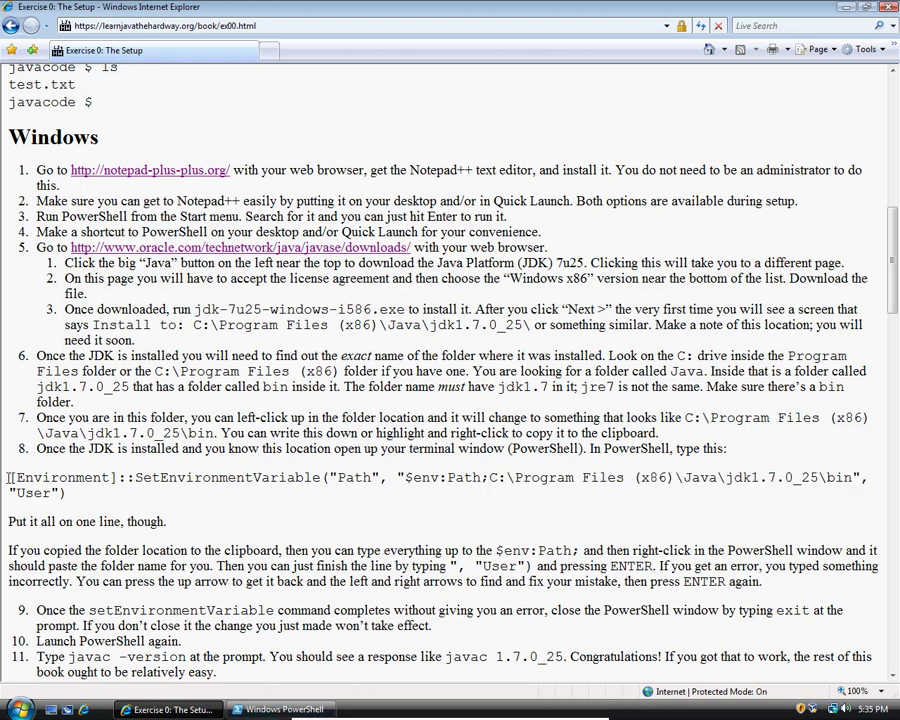
pyautogui.moveTo(12, 477); pyautogui.dragTo(435, 482)
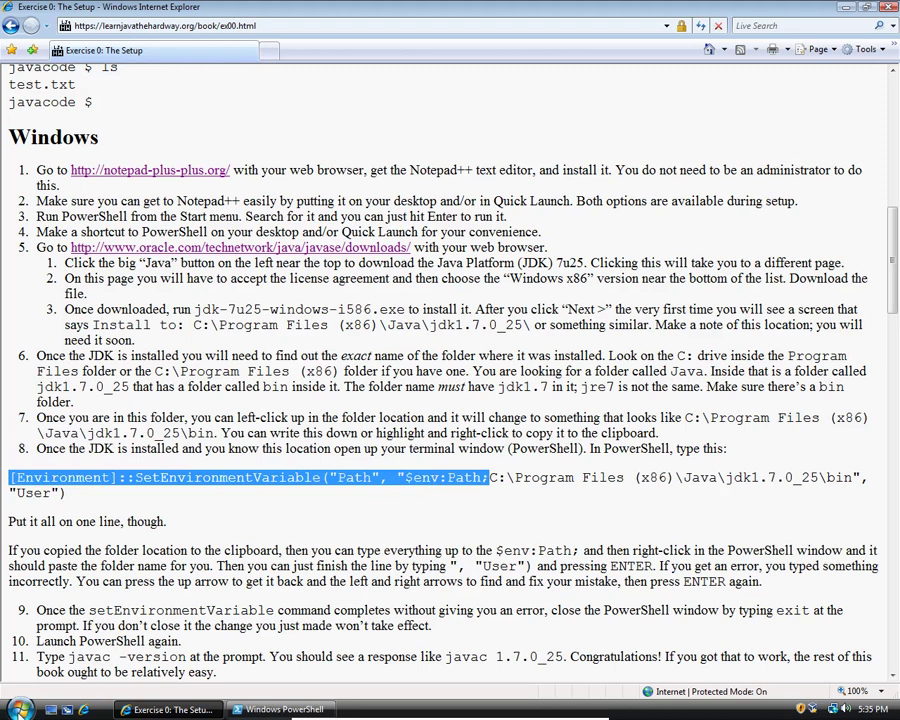
# Open Notepad++ and paste the copied JDK bin folder path into the blank document
pyautogui.press('super')
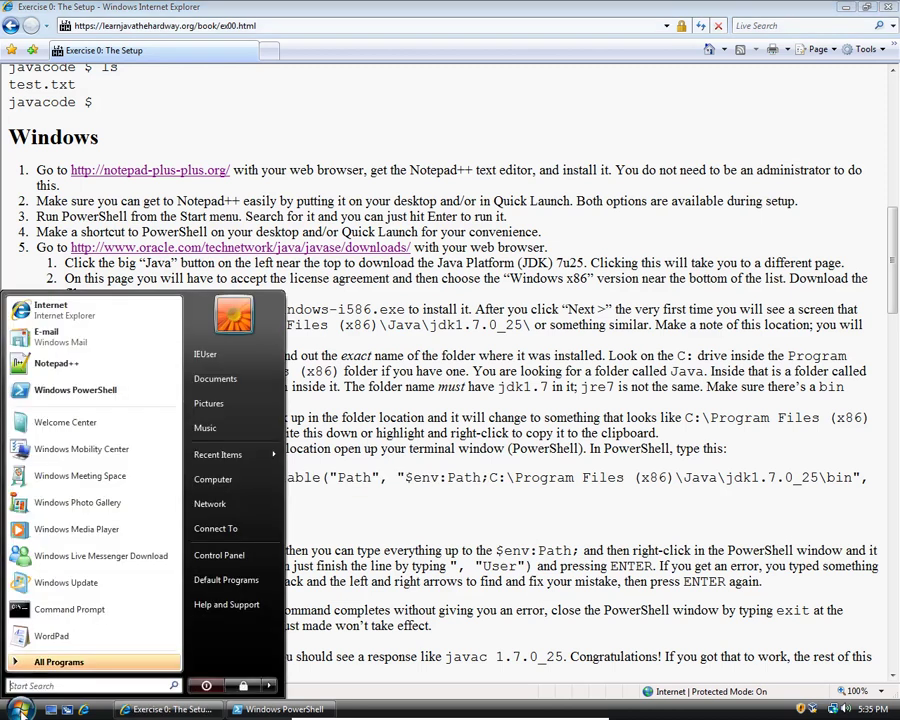
pyautogui.click(65, 367)
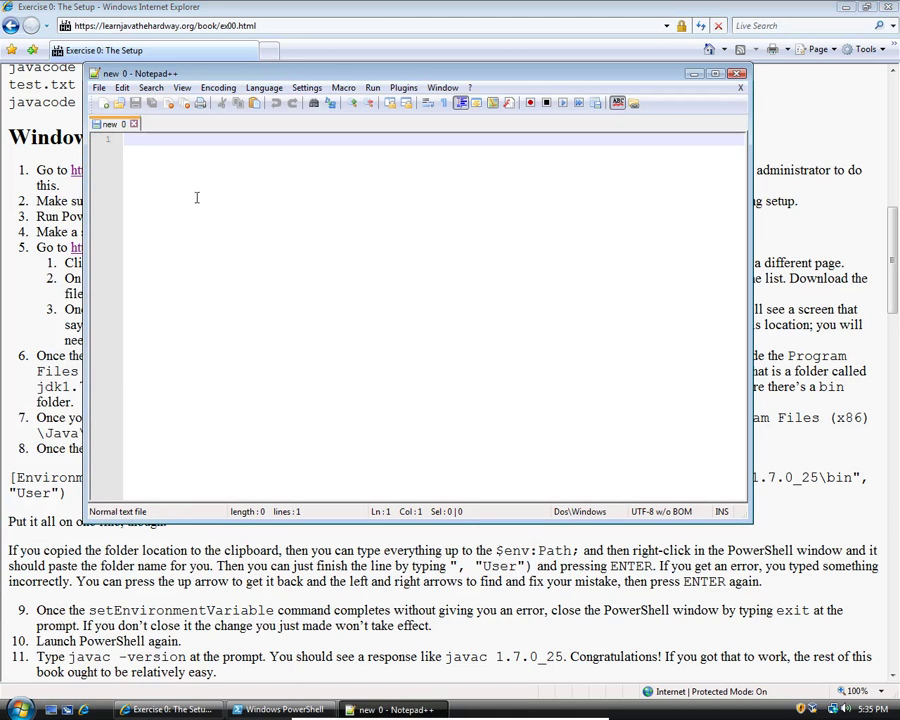
pyautogui.rightClick(192, 184)
pyautogui.click(211, 222)
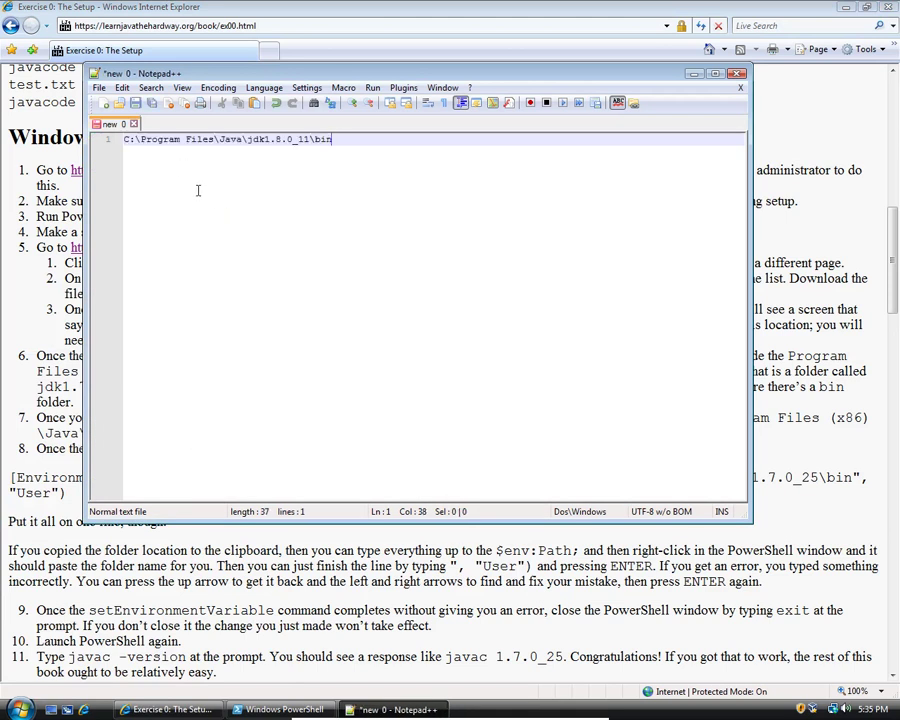
# Copy the SetEnvironmentVariable command up to "$env:Path;" from the exercise page and paste it at the PowerShell prompt
pyautogui.click(690, 75)
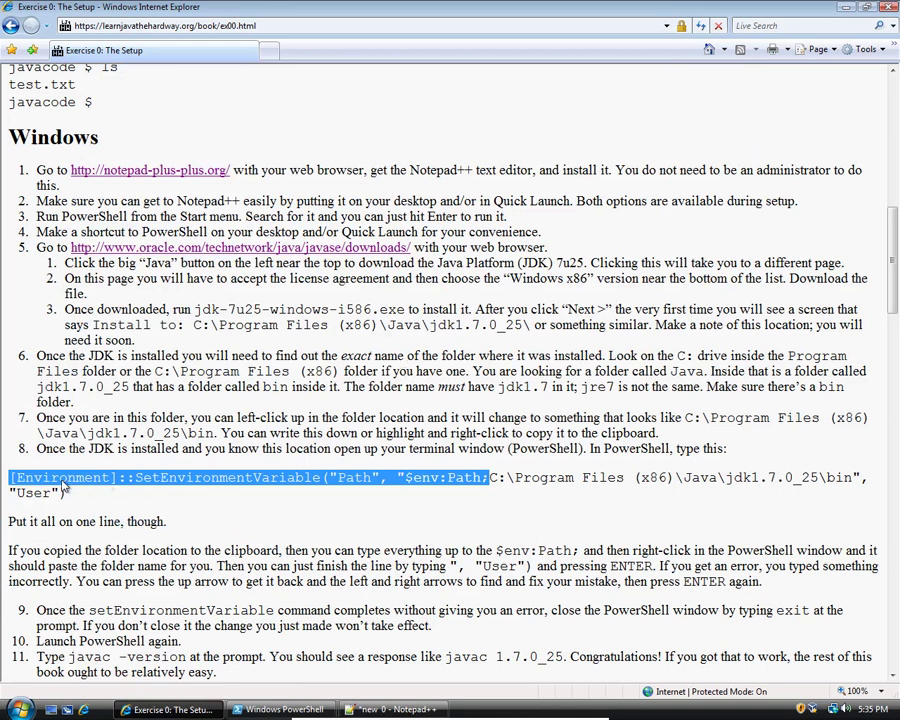
pyautogui.click(22, 478)
pyautogui.moveTo(12, 478); pyautogui.dragTo(487, 486)
pyautogui.rightClick(452, 484)
pyautogui.click(479, 509)
pyautogui.click(301, 712)
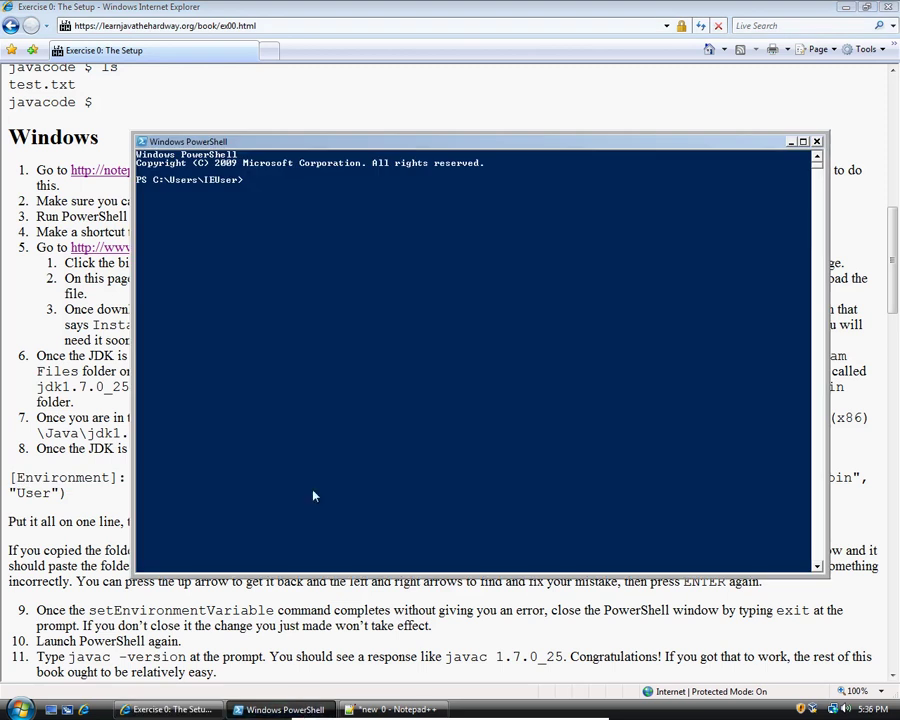
pyautogui.rightClick(250, 314)
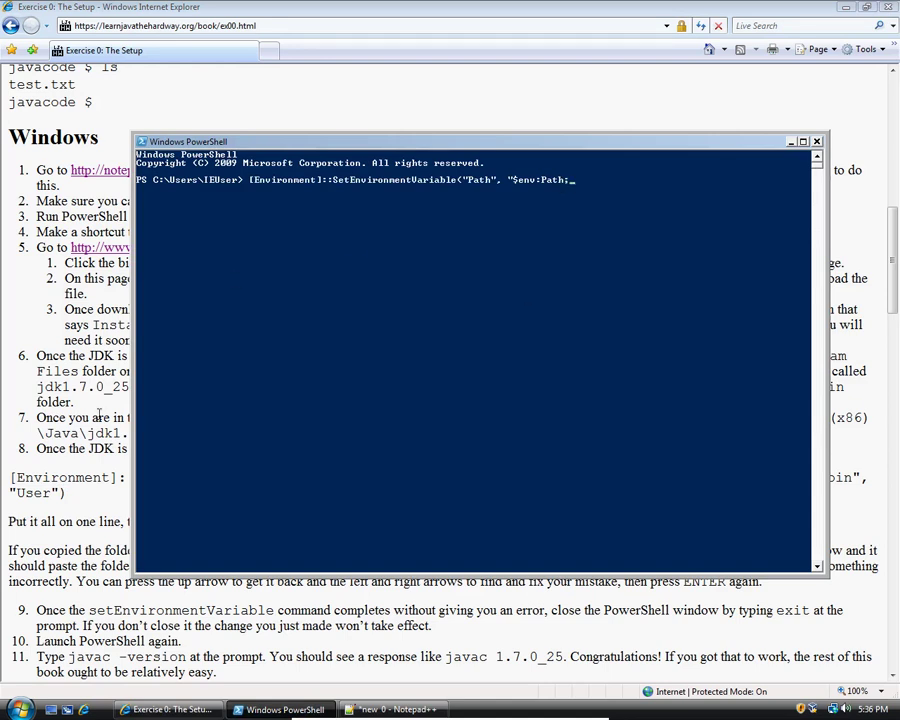
# Copy the JDK bin path from the Notepad++ document and append it to the unfinished PowerShell command
pyautogui.click(365, 709)
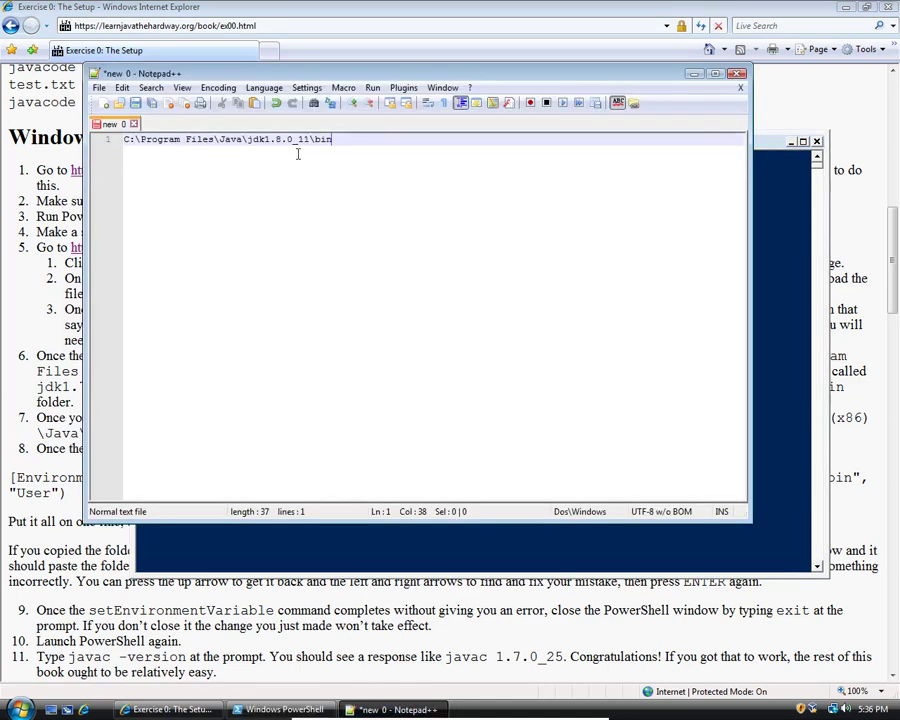
pyautogui.moveTo(331, 139); pyautogui.dragTo(118, 139)
pyautogui.rightClick(157, 141)
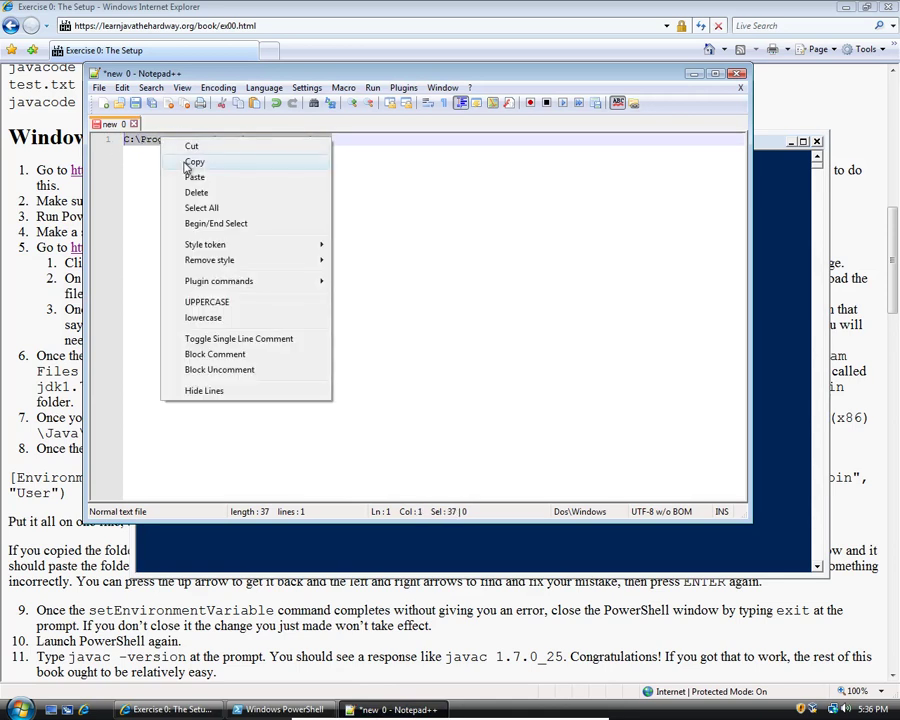
pyautogui.click(194, 162)
pyautogui.click(797, 158)
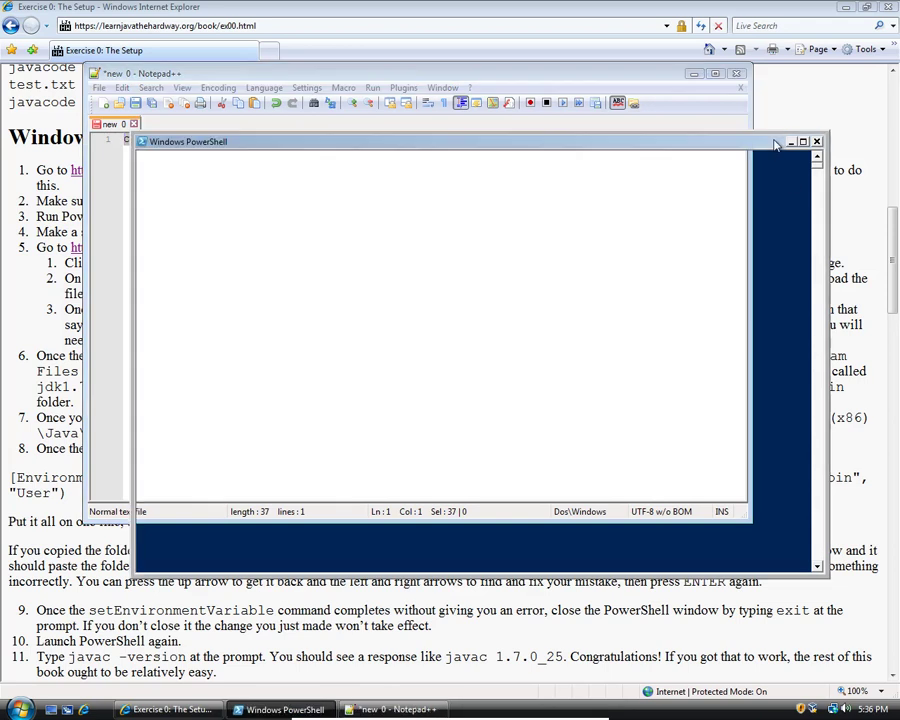
pyautogui.rightClick(633, 187)
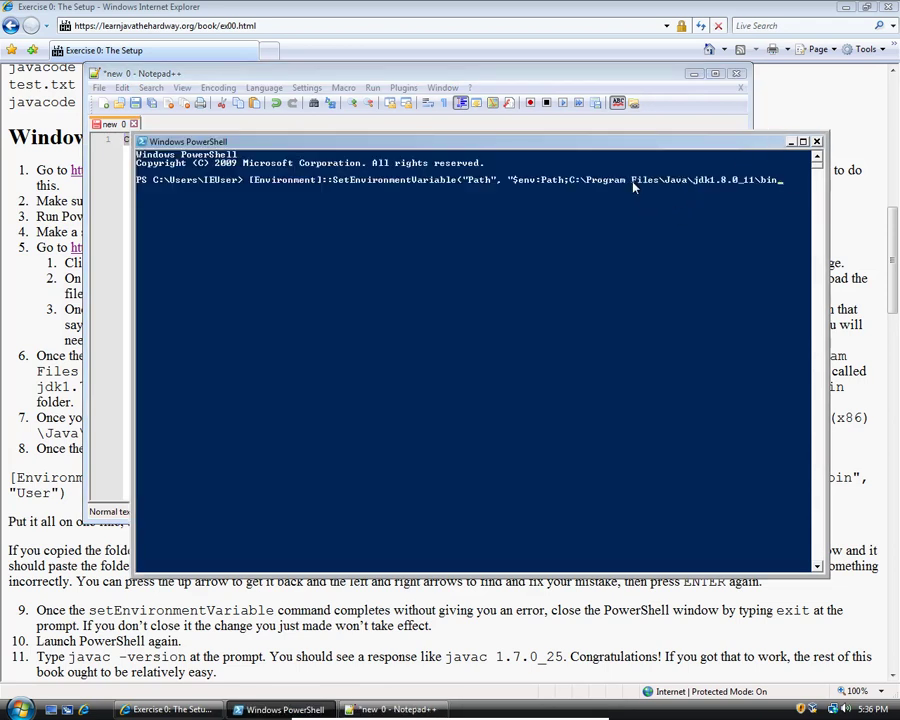
# Copy the command's ending ", "User") from the exercise page, append it to the PowerShell command and run the command
pyautogui.click(858, 390)
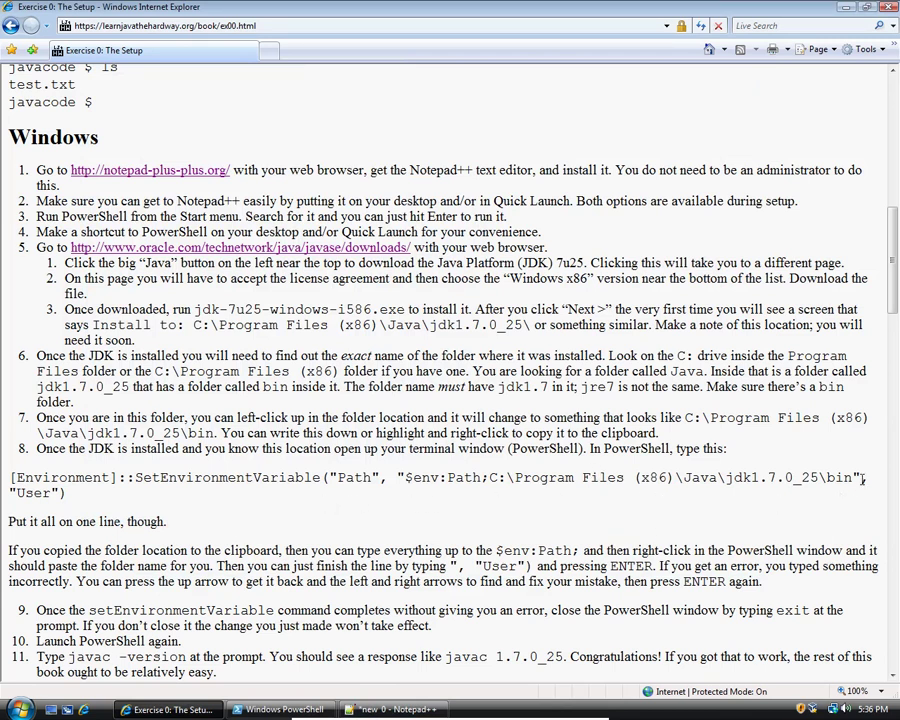
pyautogui.moveTo(853, 483); pyautogui.dragTo(82, 500)
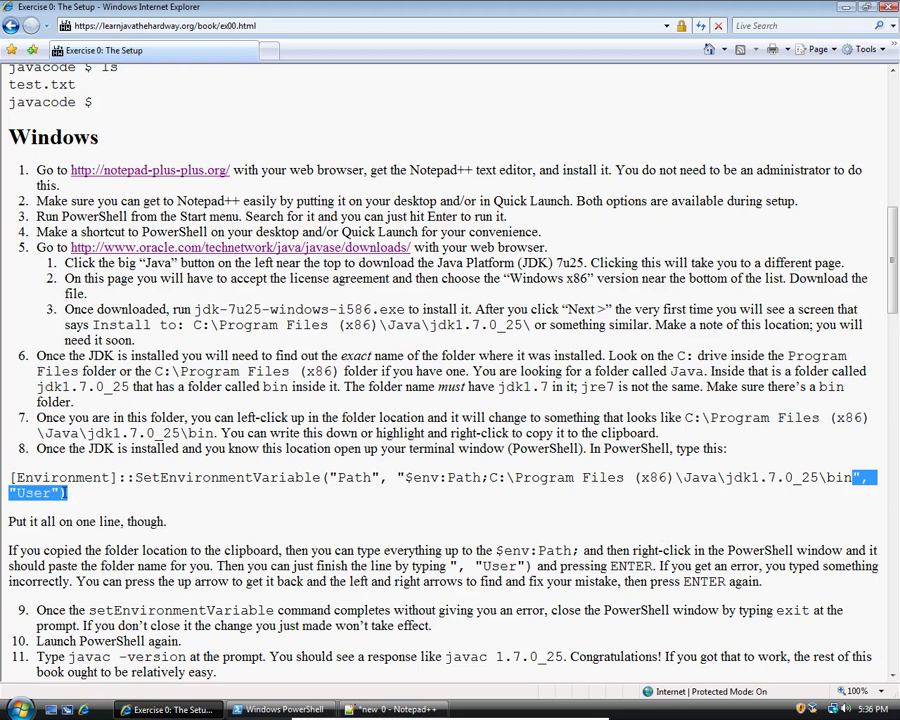
pyautogui.moveTo(72, 497); pyautogui.dragTo(64, 496)
pyautogui.rightClick(64, 496)
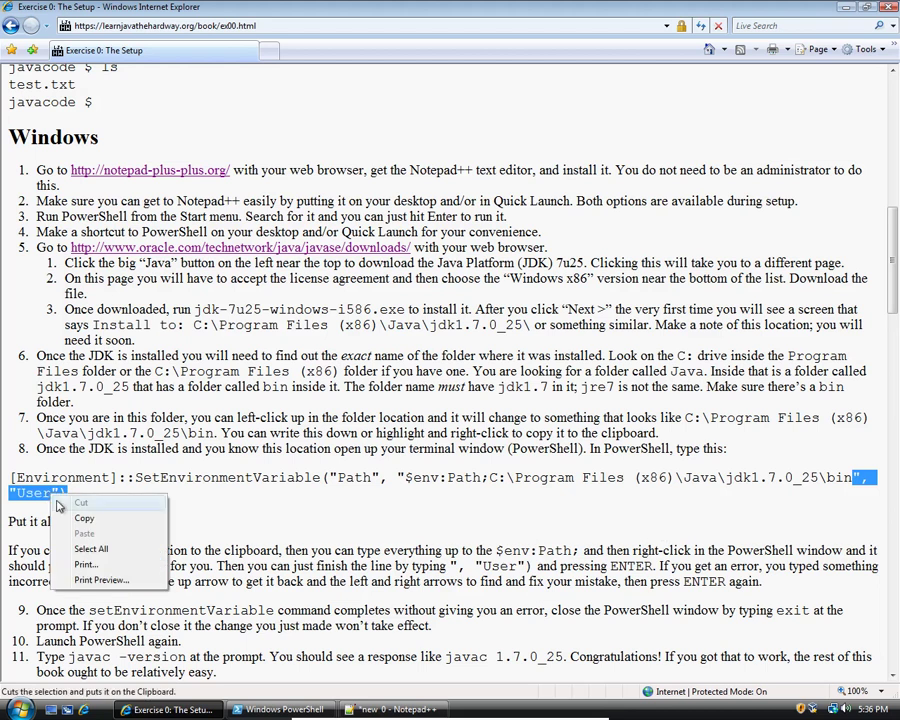
pyautogui.click(80, 514)
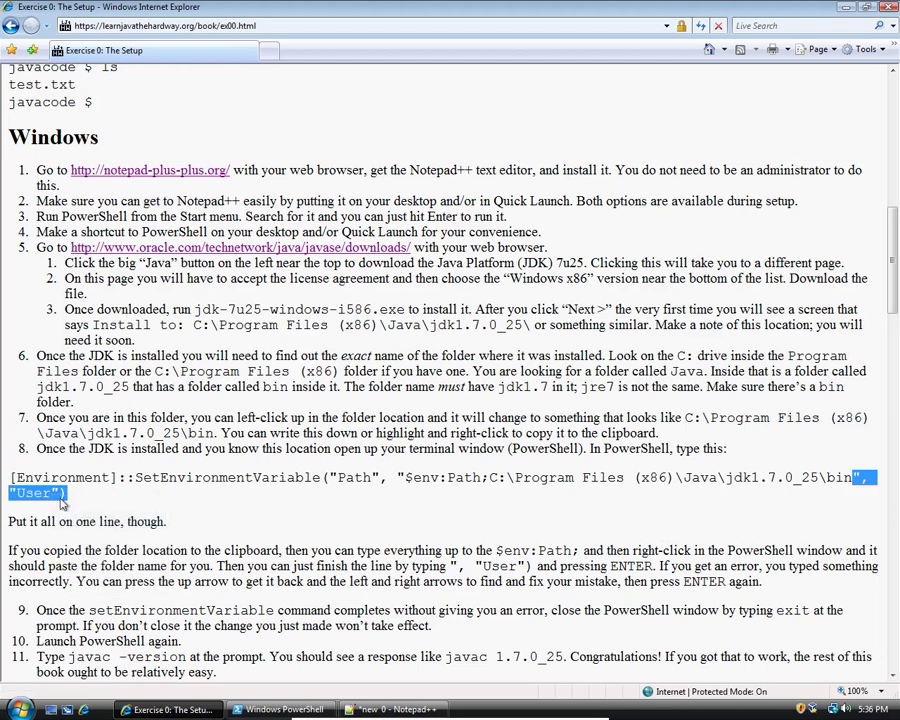
pyautogui.click(283, 709)
pyautogui.press('Return')
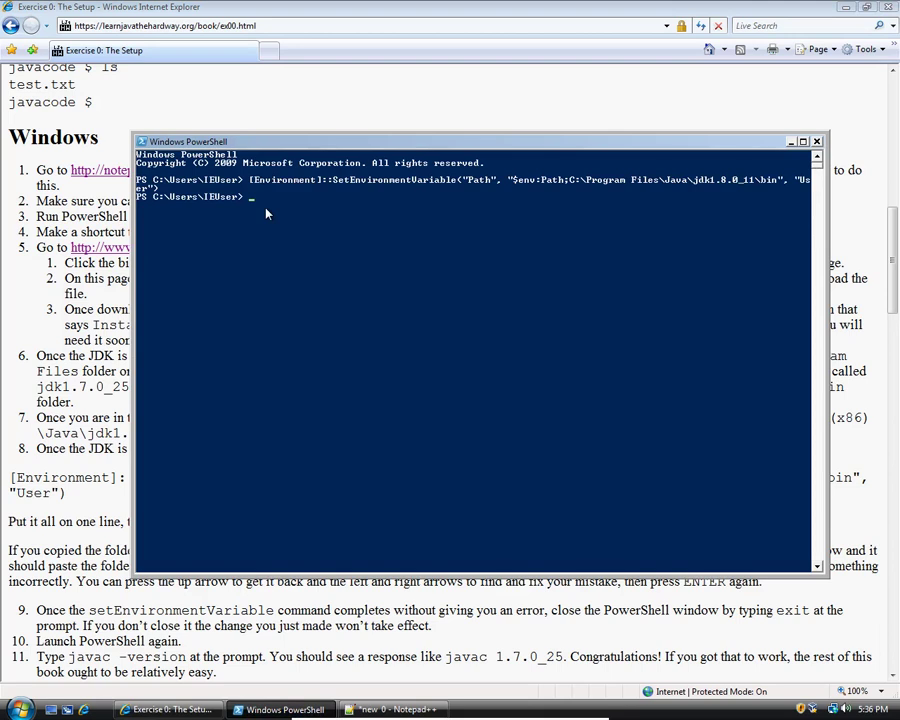
# Run the same SetEnvironmentVariable command once more and close the PowerShell session with exit
pyautogui.press('Up')
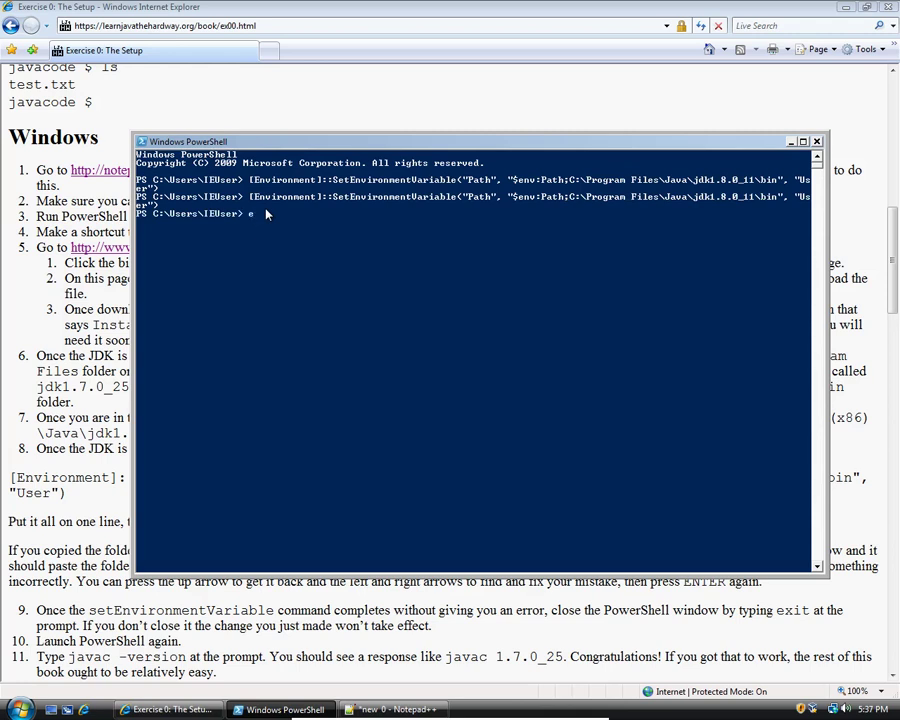
pyautogui.write('exit')
pyautogui.press('Return')
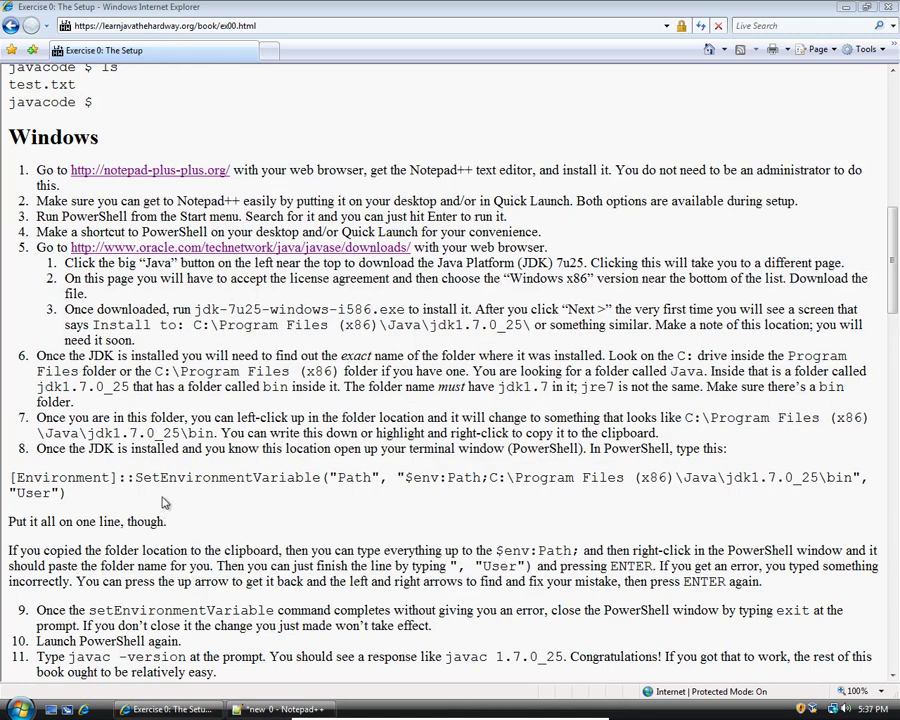
# Launch a new Windows PowerShell window and check the Java compiler with javac -version
pyautogui.press('super')
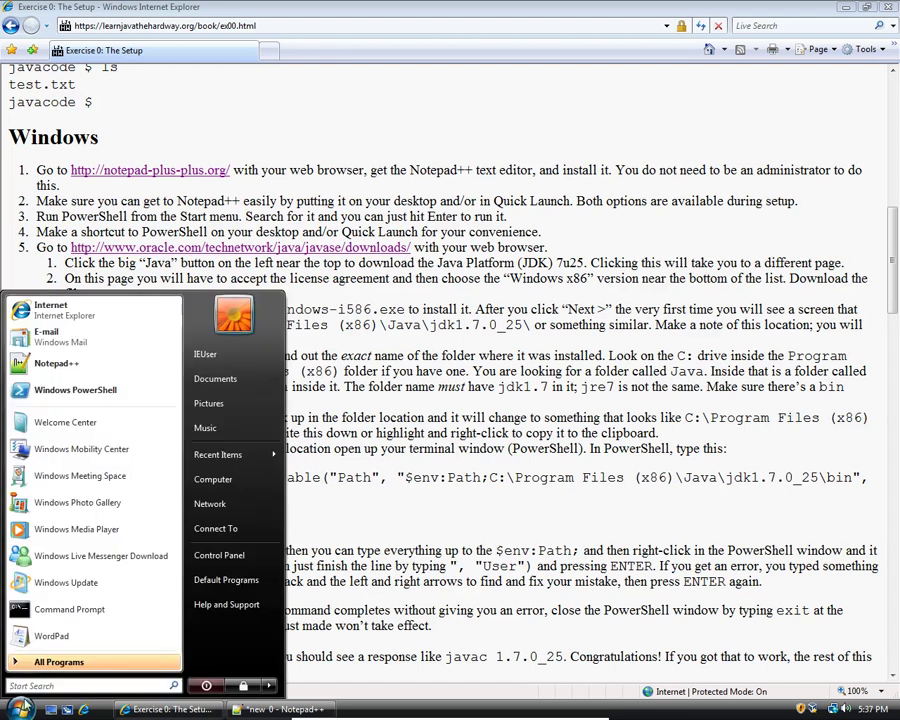
pyautogui.click(75, 389)
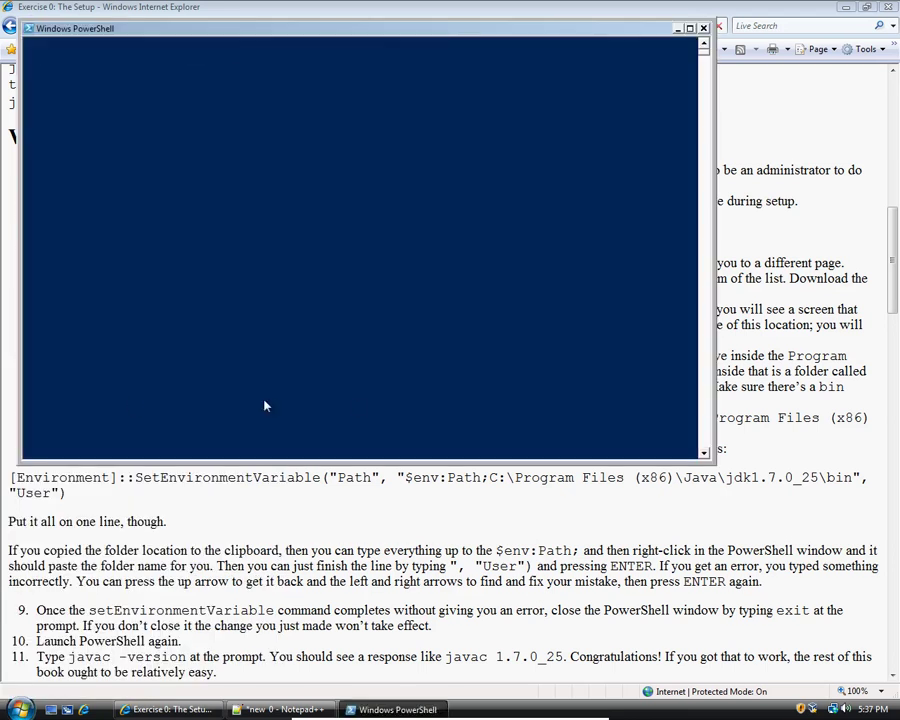
pyautogui.moveTo(399, 33); pyautogui.dragTo(477, 70)
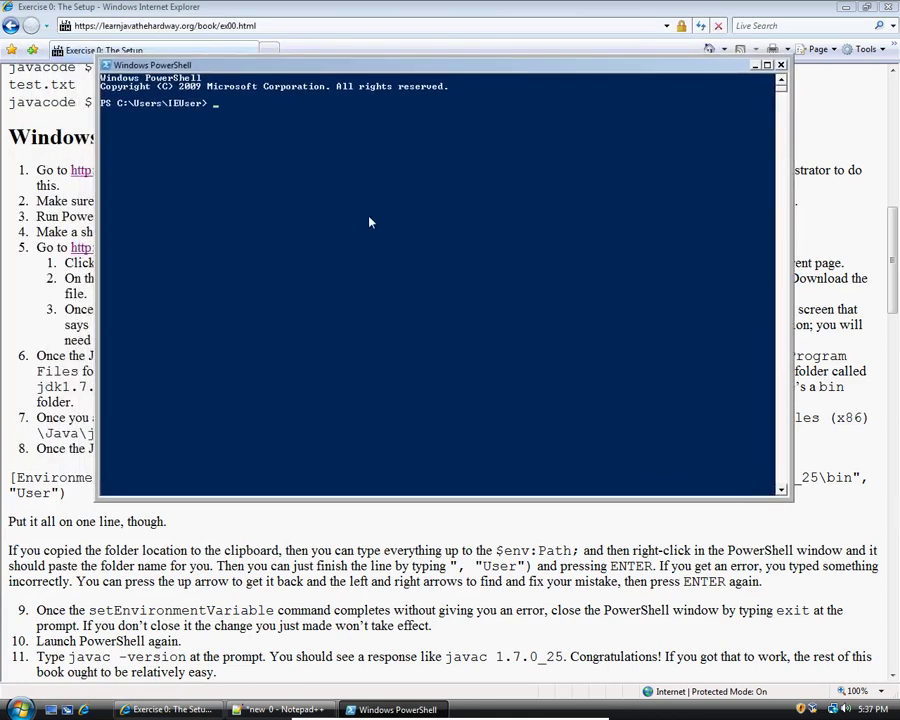
pyautogui.write('javac -version')
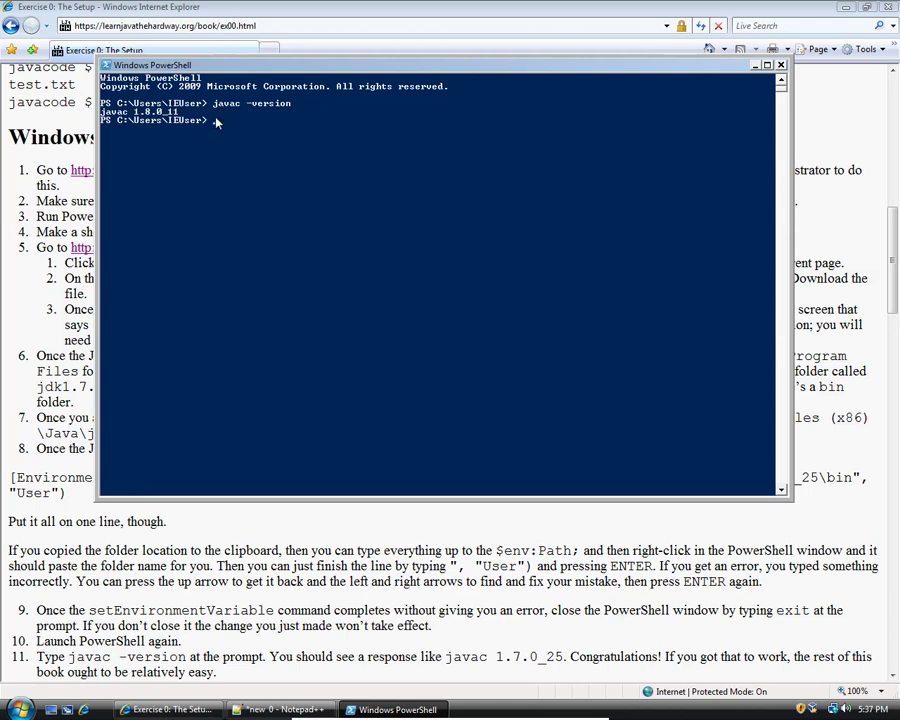
# Run the misspelled command javak -version for comparison and rerun the correct javac -version
pyautogui.write('javak -version')
pyautogui.press('Return')
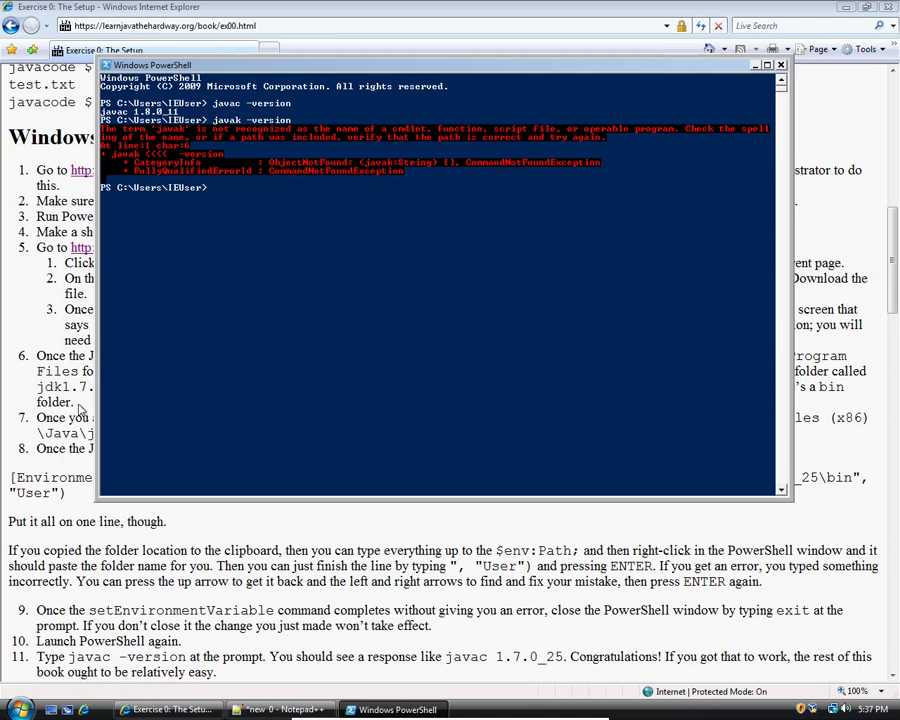
pyautogui.click(67, 477)
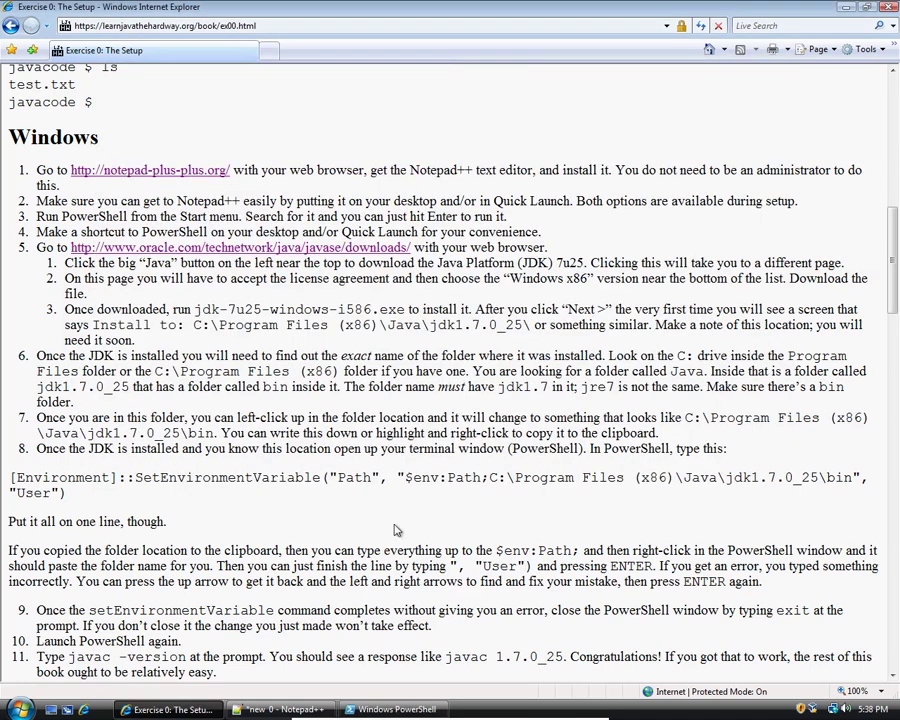
pyautogui.click(367, 710)
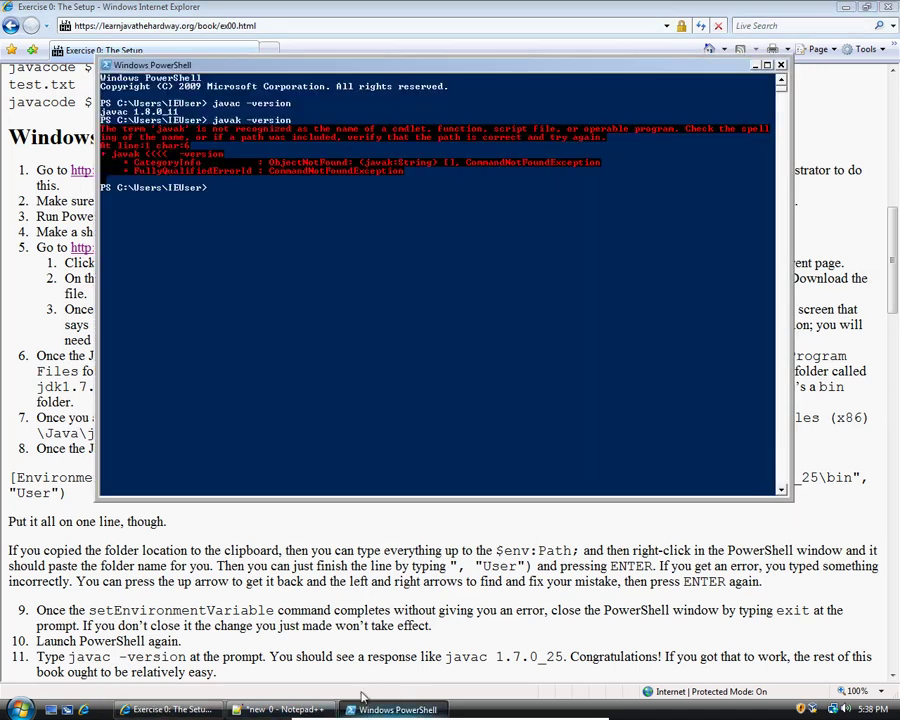
pyautogui.press('Up')
pyautogui.press('Up')
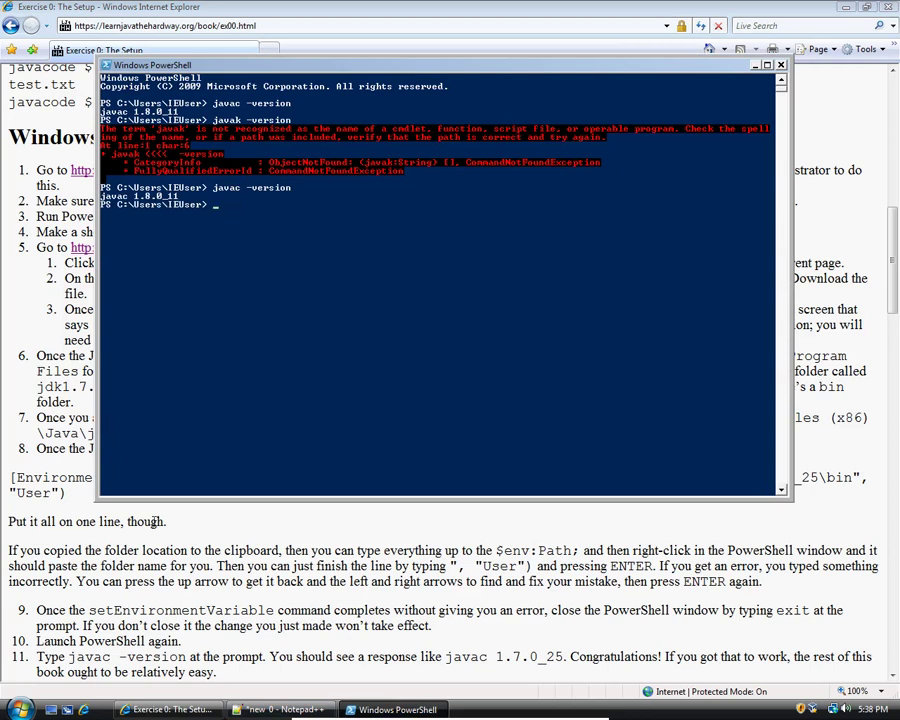
# Review instruction 13 on the exercise page and create a directory named javacode from PowerShell
pyautogui.hotkey('alt', 'Tab')
pyautogui.scroll(-5, 131, 390)
pyautogui.scroll(-1, 186, 547)
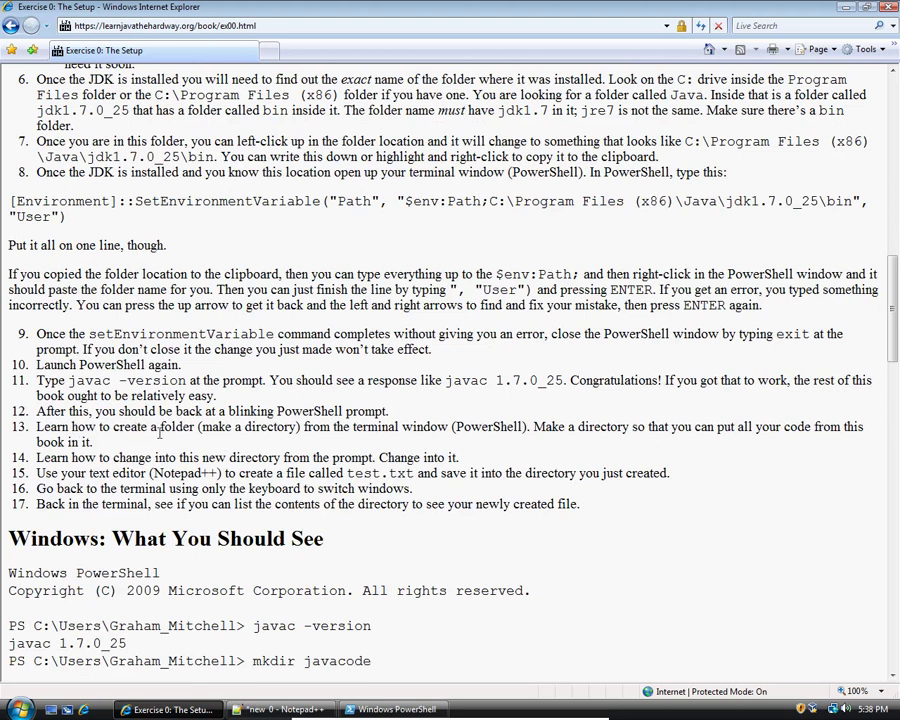
pyautogui.moveTo(37, 427); pyautogui.dragTo(352, 432)
pyautogui.click(352, 431)
pyautogui.click(395, 709)
pyautogui.write('mkdir javacode')
pyautogui.press('Return')
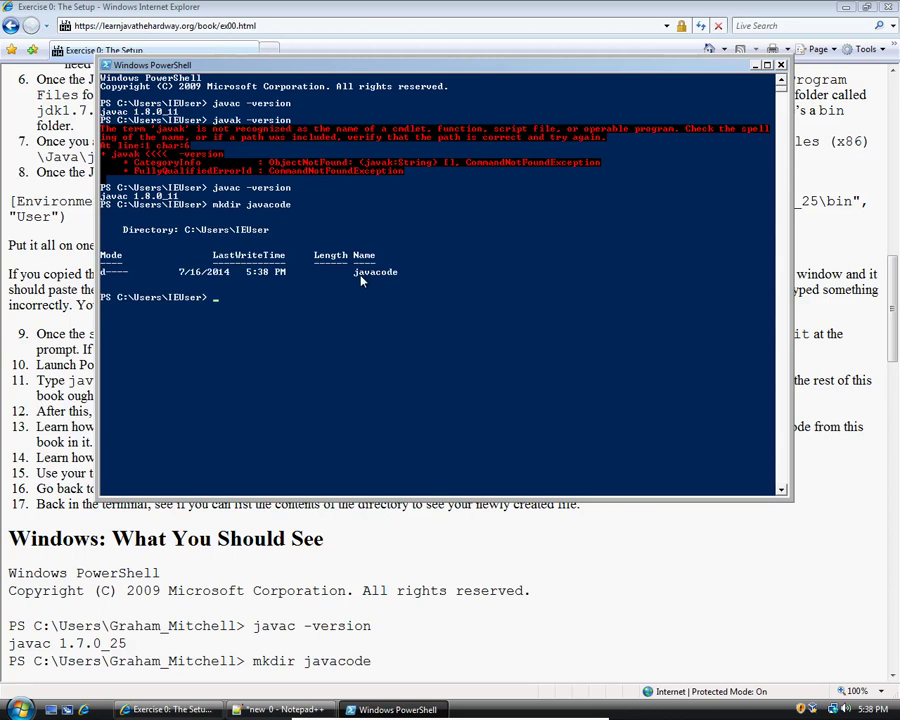
# Replace the path in the Notepad++ document with the text "This is a test."
pyautogui.click(361, 562)
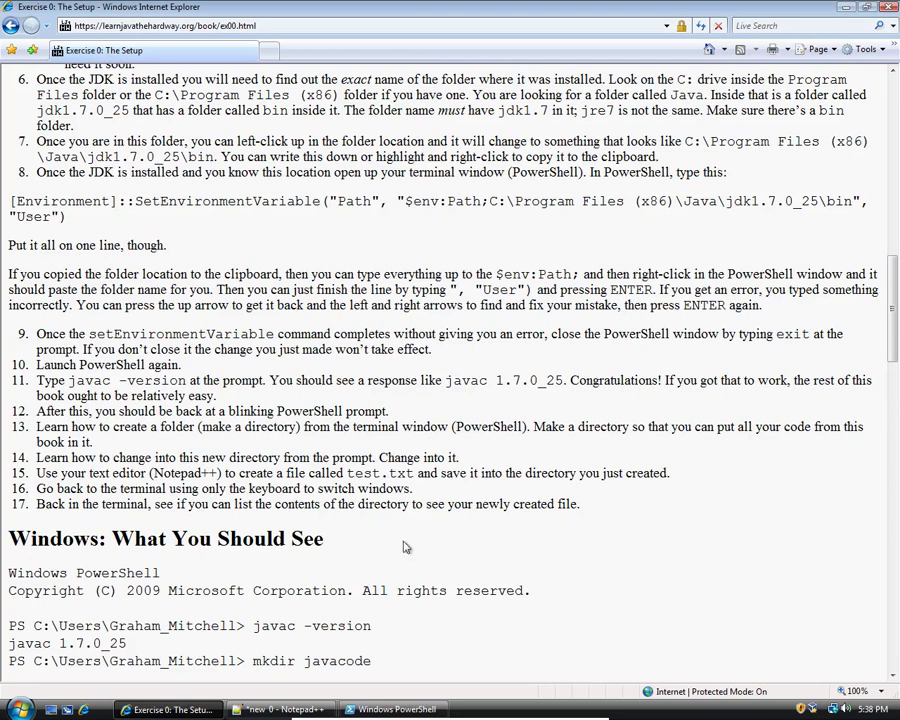
pyautogui.click(304, 705)
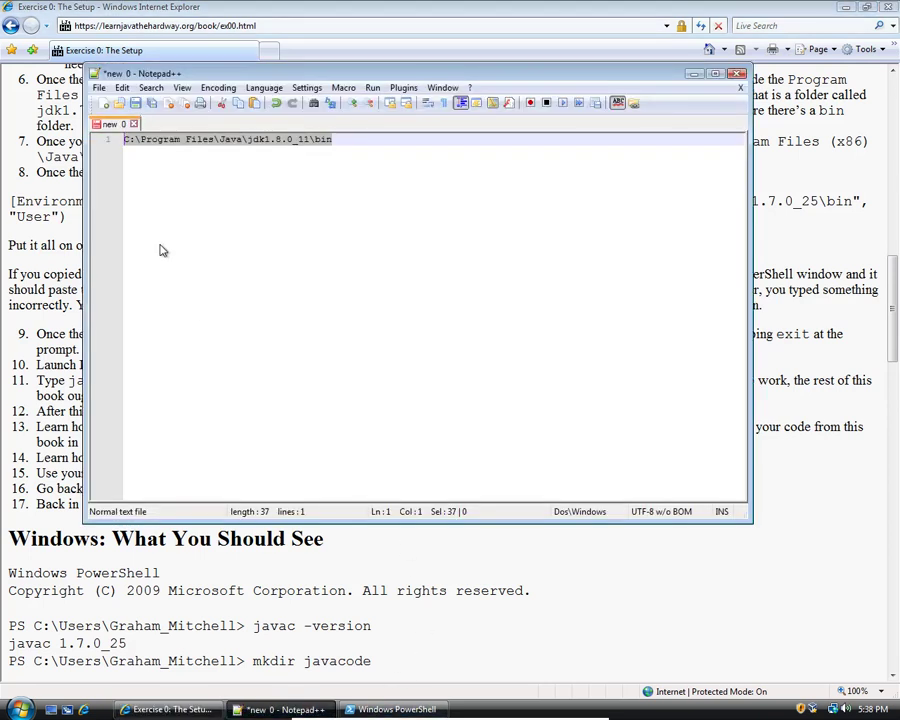
pyautogui.press('Delete')
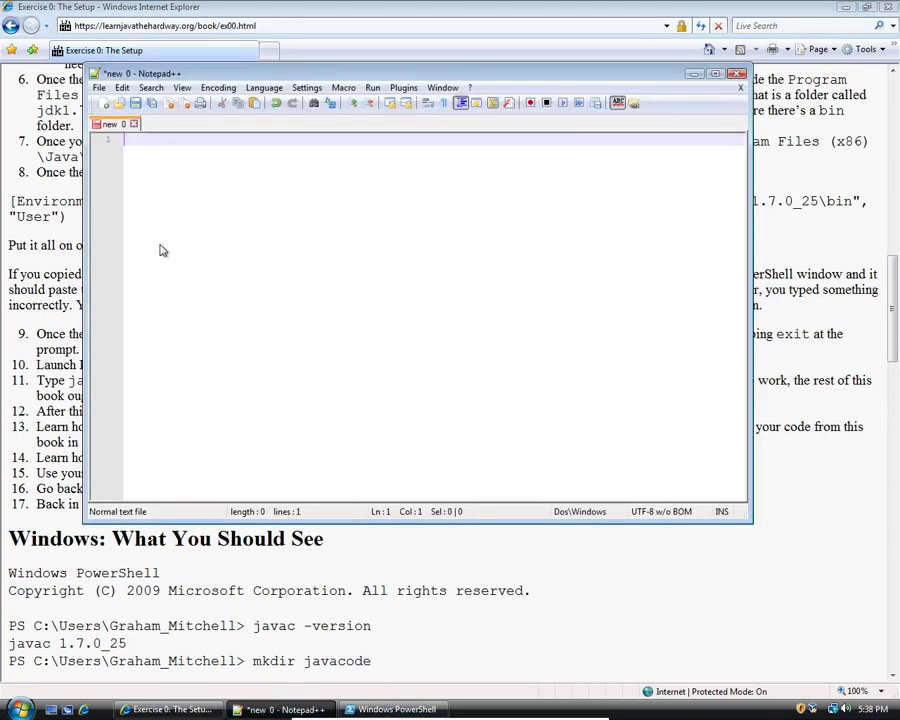
pyautogui.write('This is a test.')
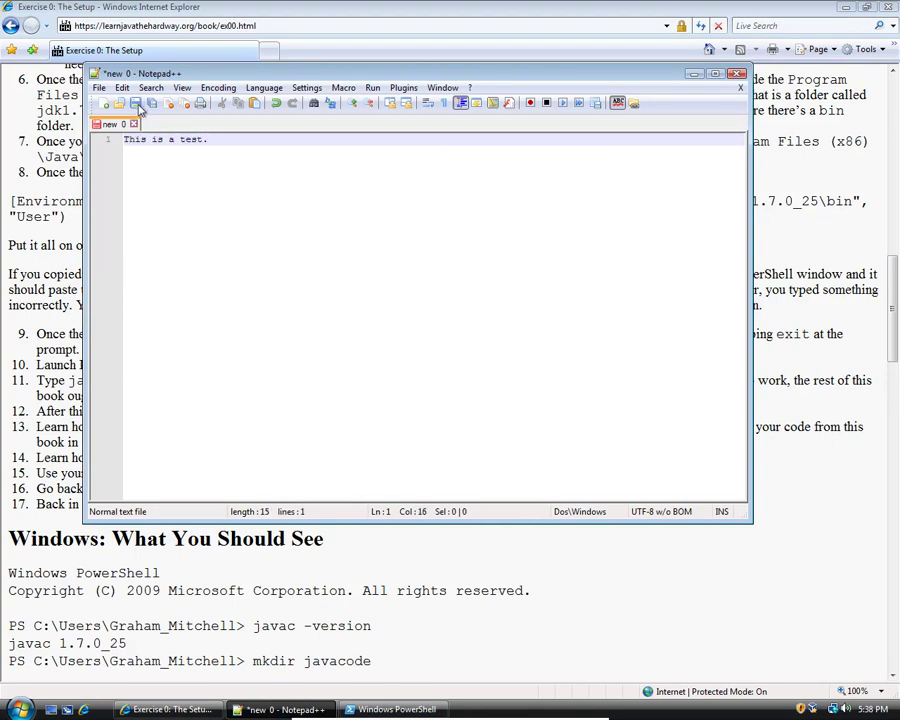
# Save the Notepad++ document as a normal text file named test in the javacode folder inside the user's home folder
pyautogui.hotkey('ctrl', 's')
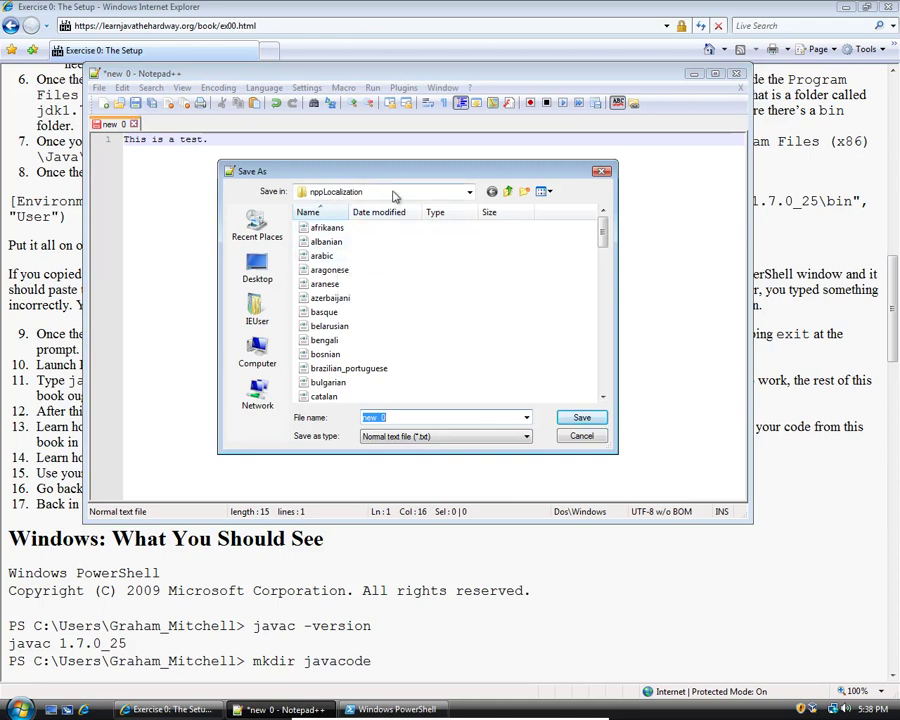
pyautogui.click(469, 192)
pyautogui.click(469, 193)
pyautogui.click(469, 193)
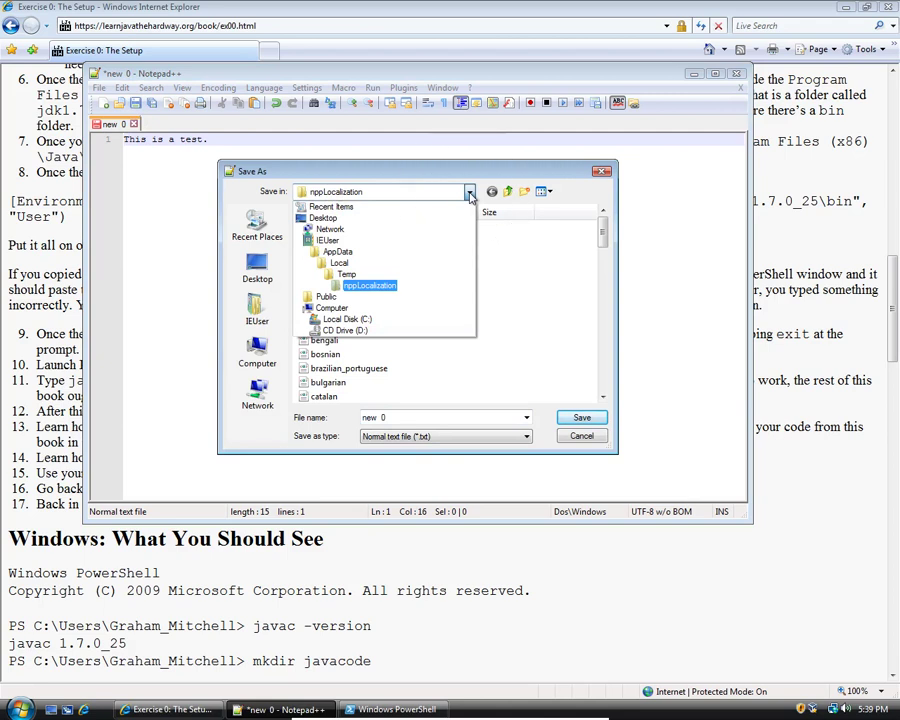
pyautogui.click(326, 241)
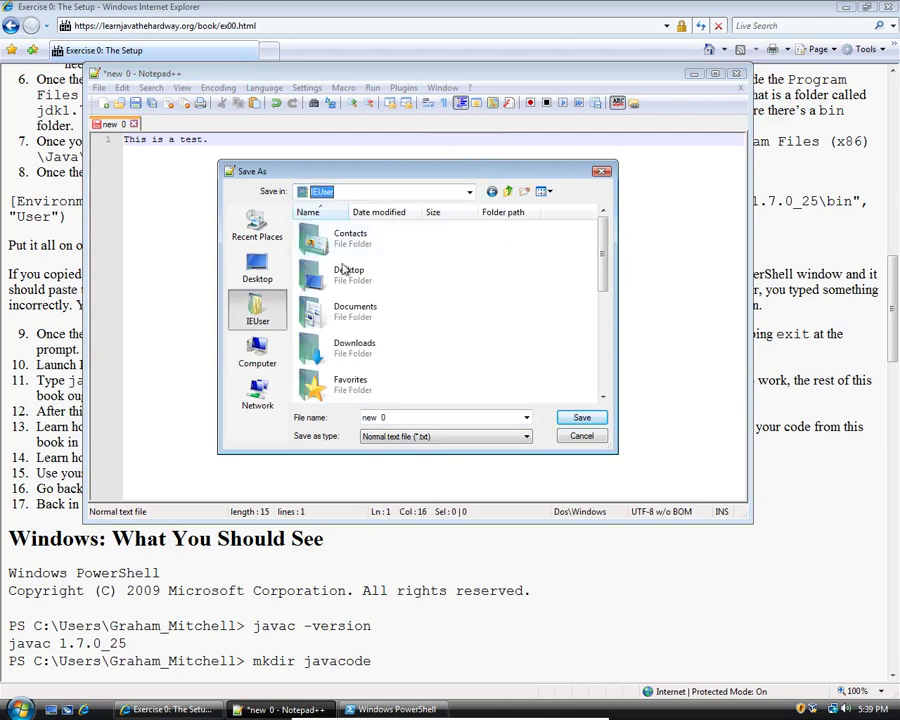
pyautogui.scroll(-2, 610, 260)
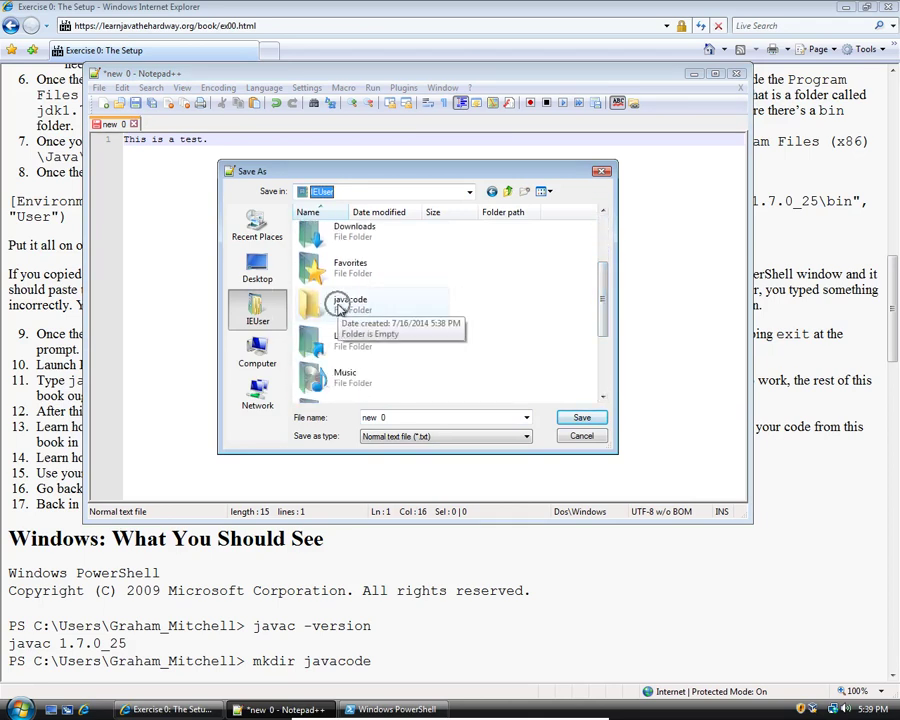
pyautogui.click(346, 308)
pyautogui.doubleClick(346, 308)
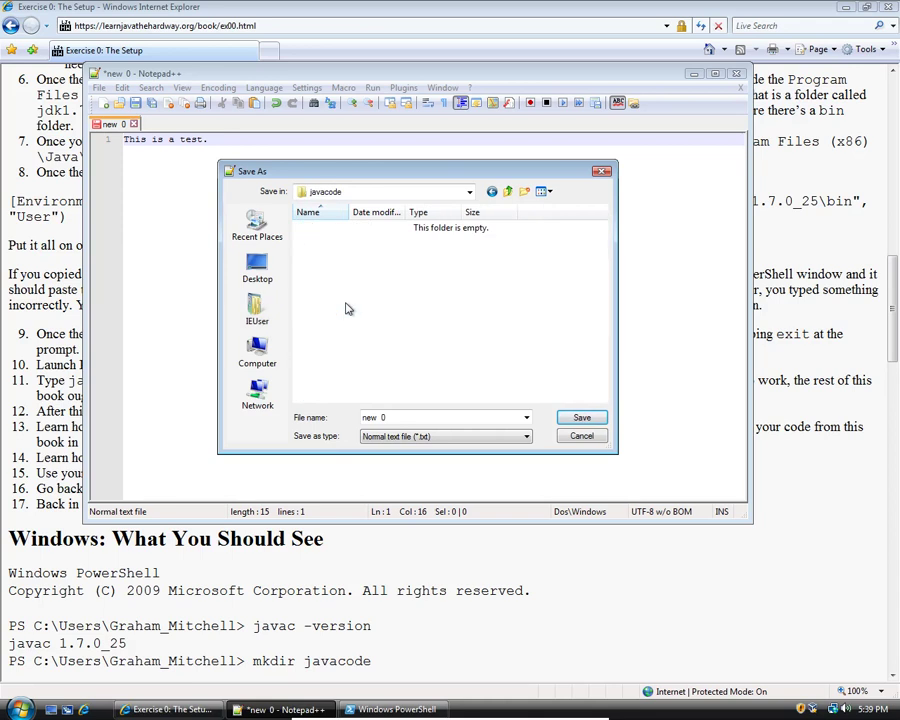
pyautogui.click(398, 419)
pyautogui.write('test')
pyautogui.click(582, 417)
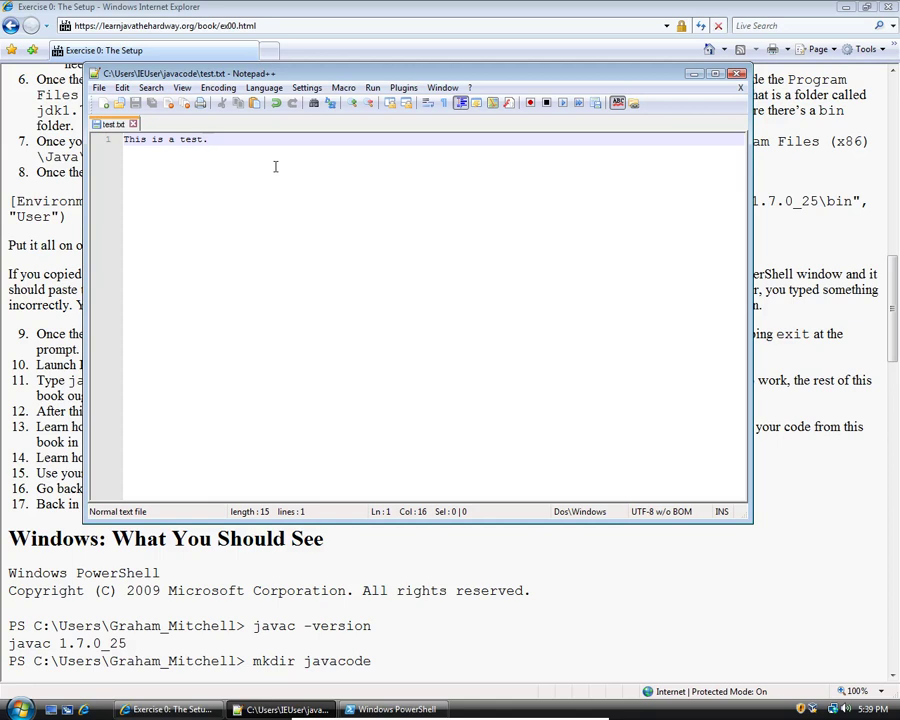
# Return to PowerShell, list the home folder's contents with ls and change into the javacode directory
pyautogui.hotkey('alt', 'Tab')
pyautogui.hotkey('alt', 'Tab')
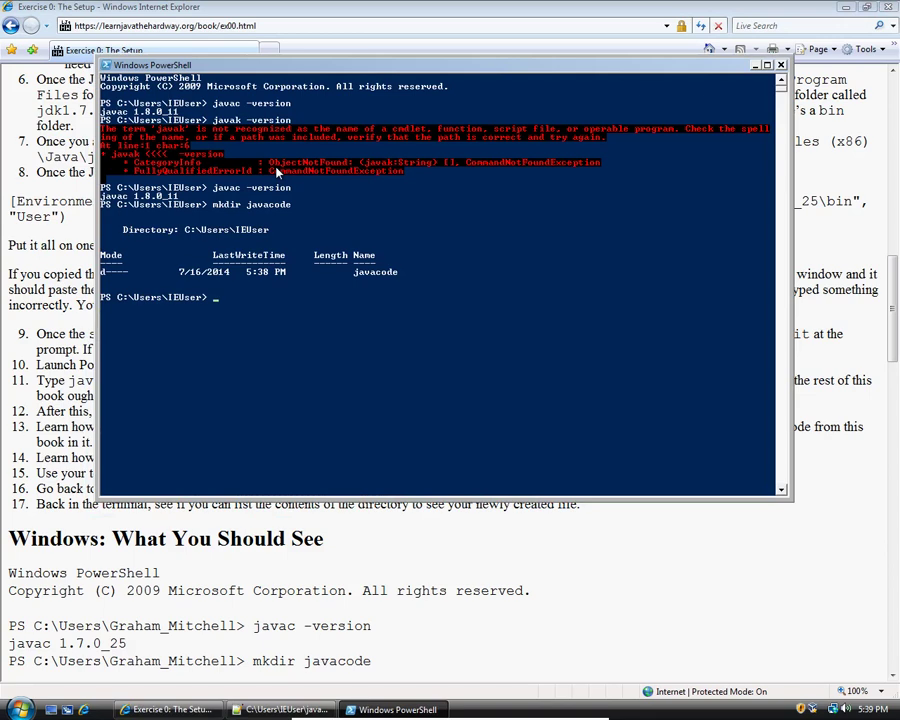
pyautogui.write('ls')
pyautogui.press('Return')
pyautogui.write('cd')
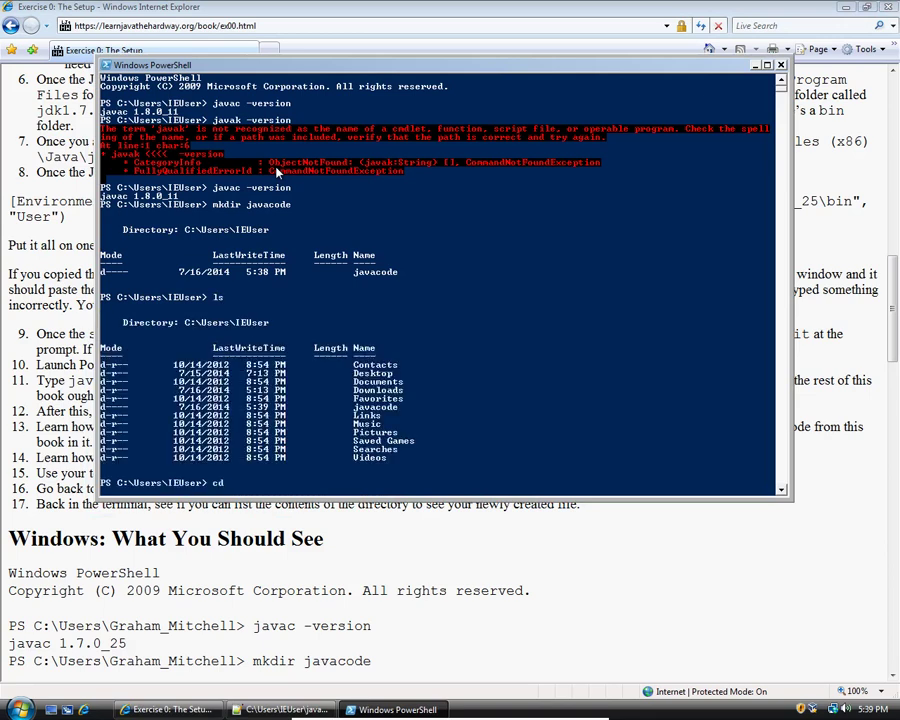
pyautogui.write(' javacode')
pyautogui.press('Return')
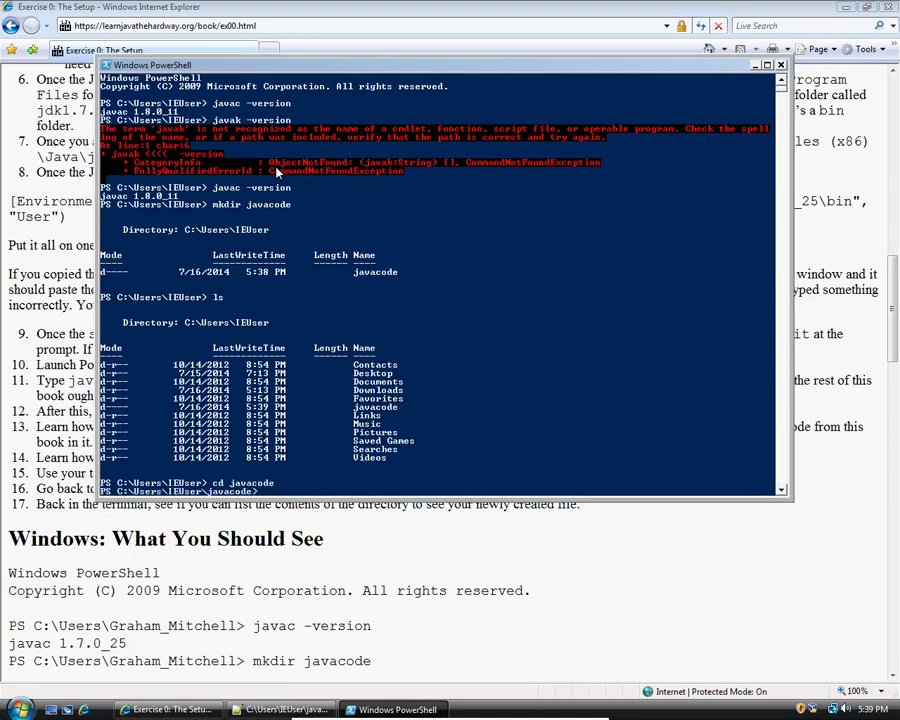
# Clear the PowerShell screen with cls and list the contents of the javacode directory with ls
pyautogui.write('cls')
pyautogui.press('Return')
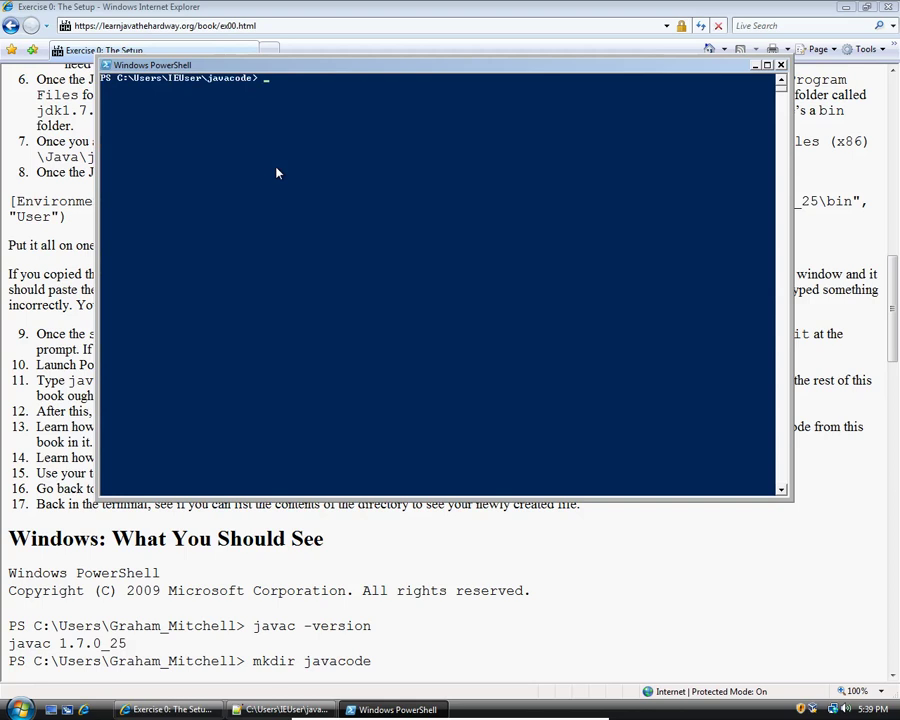
pyautogui.write('ls')
pyautogui.press('Return')
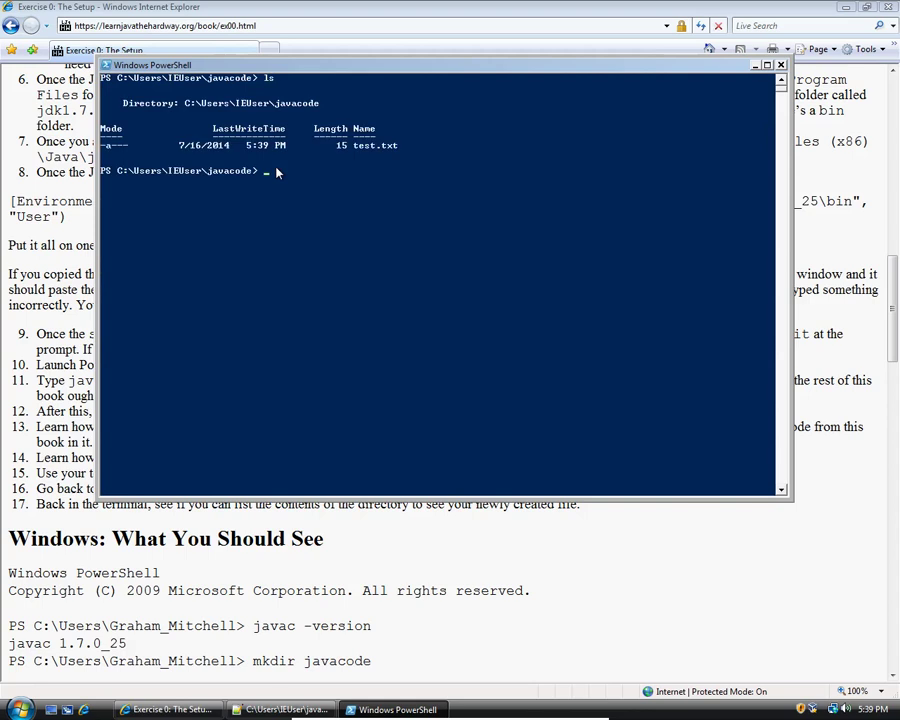